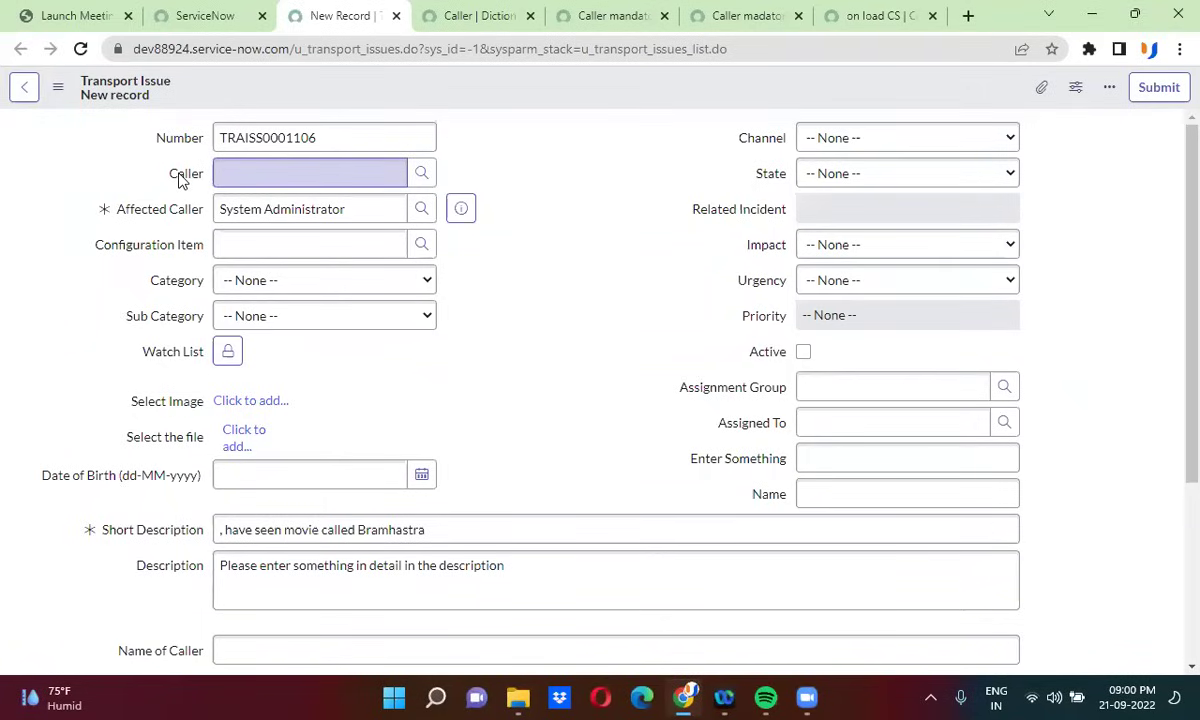
# Step: Open the context menu on the Caller field label of the new Transport Issue form
pyautogui.rightClick(180, 178)
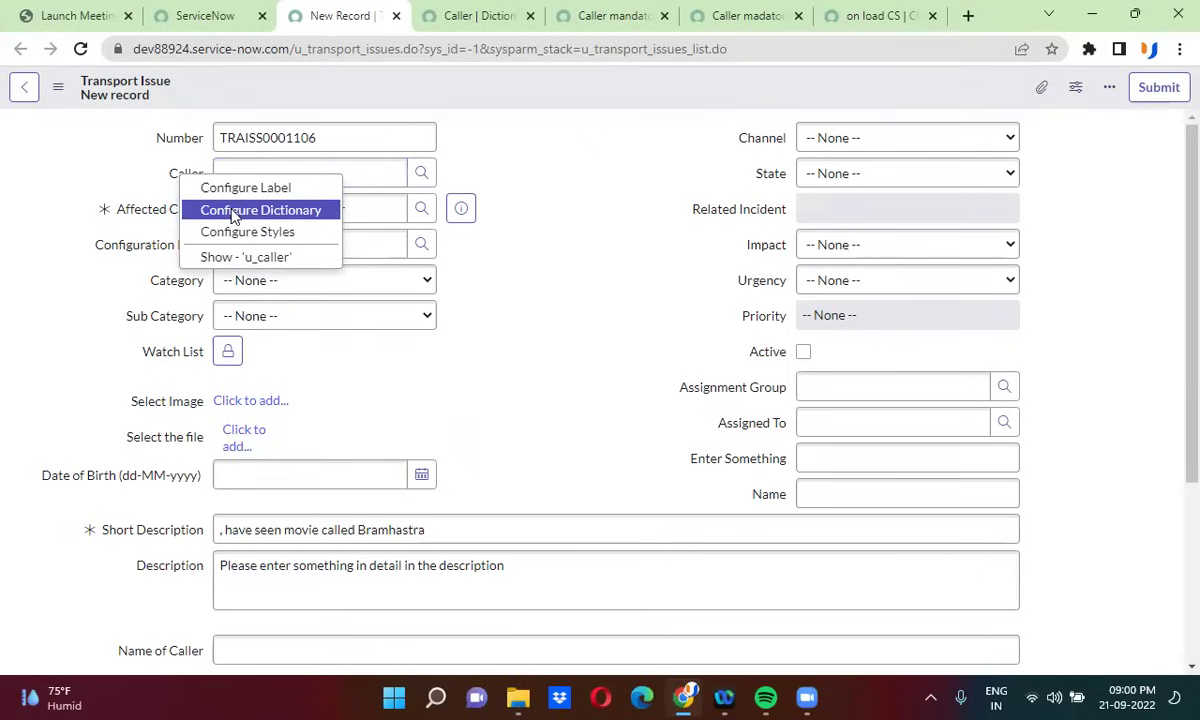
# Step: Check Mandatory in the Caller dictionary entry, save it, and reload the Transport Issue form
pyautogui.click(452, 16)
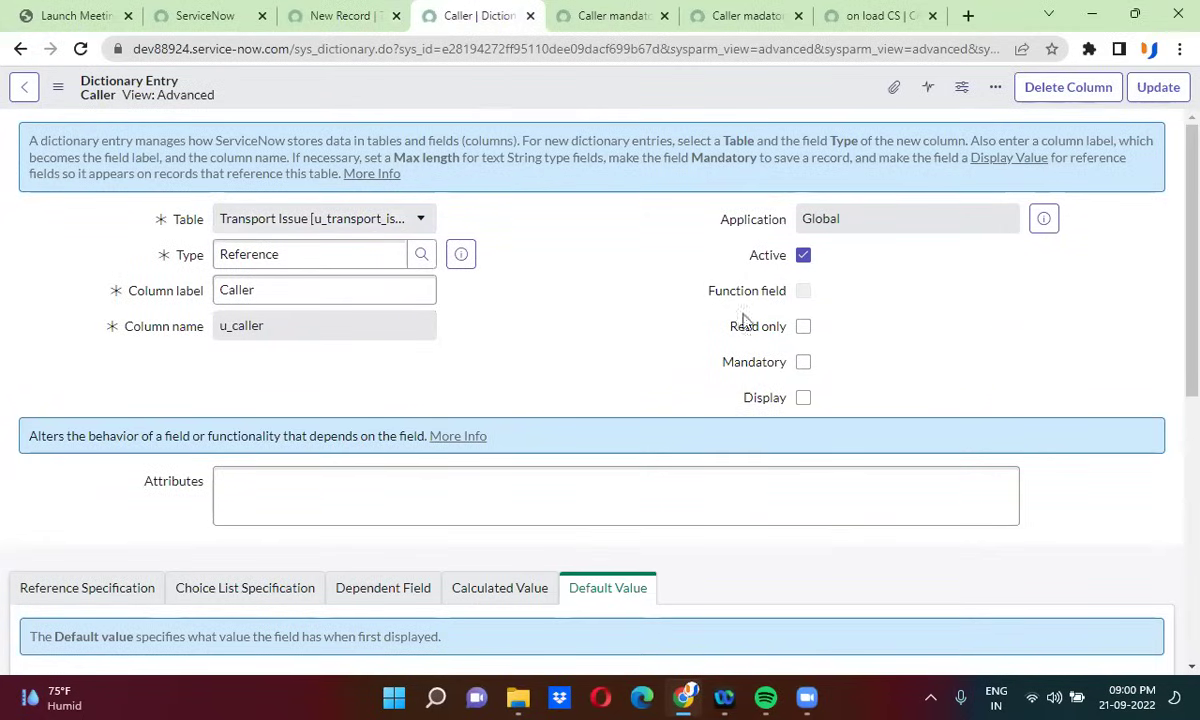
pyautogui.click(803, 363)
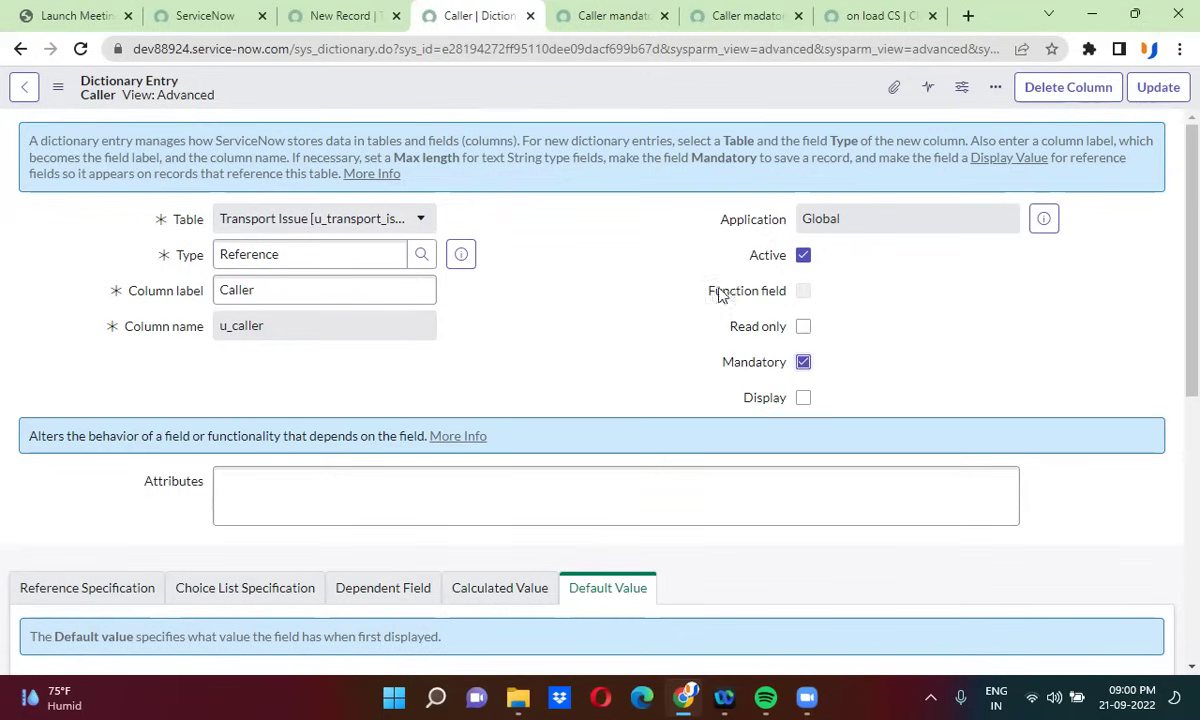
pyautogui.rightClick(541, 88)
pyautogui.click(573, 100)
pyautogui.click(330, 14)
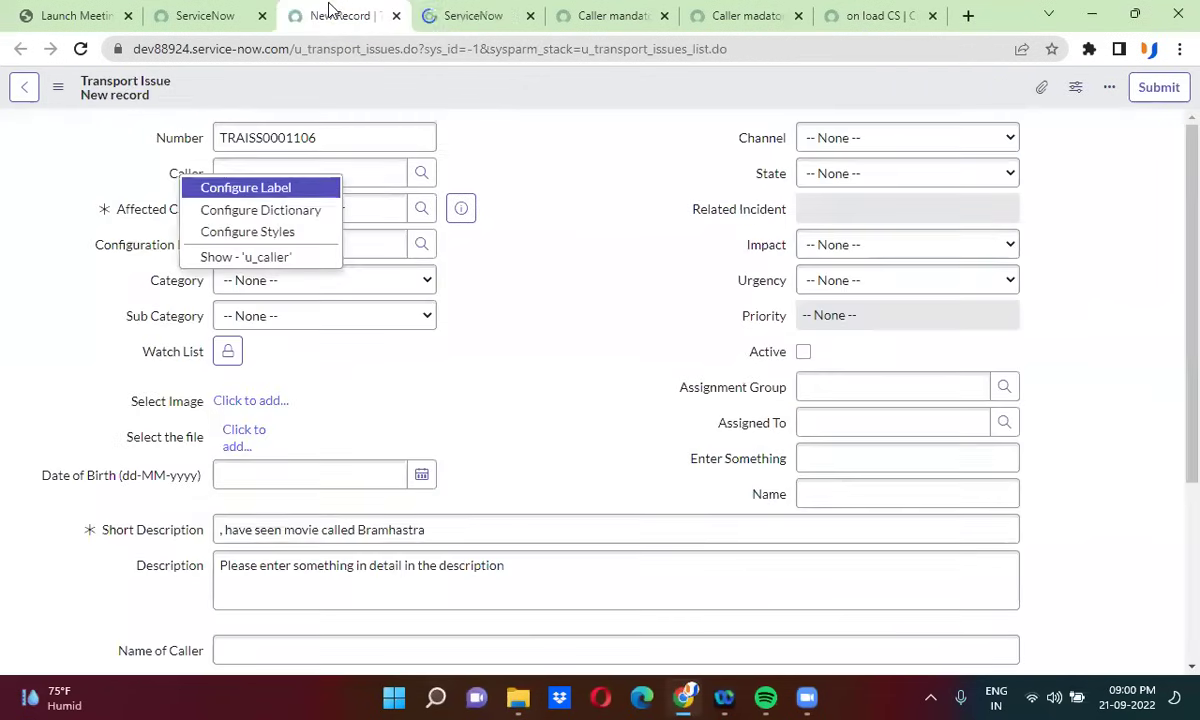
pyautogui.click(80, 48)
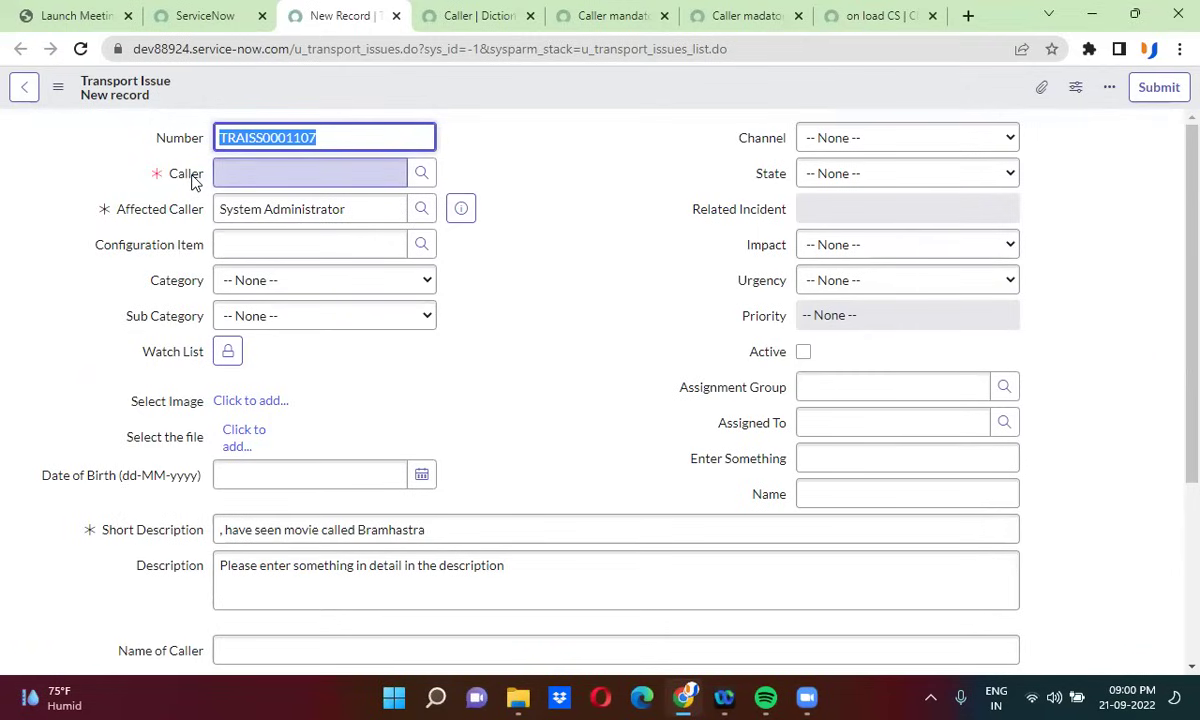
# Step: Uncheck Mandatory in the Caller dictionary entry and save the reverted entry
pyautogui.click(455, 16)
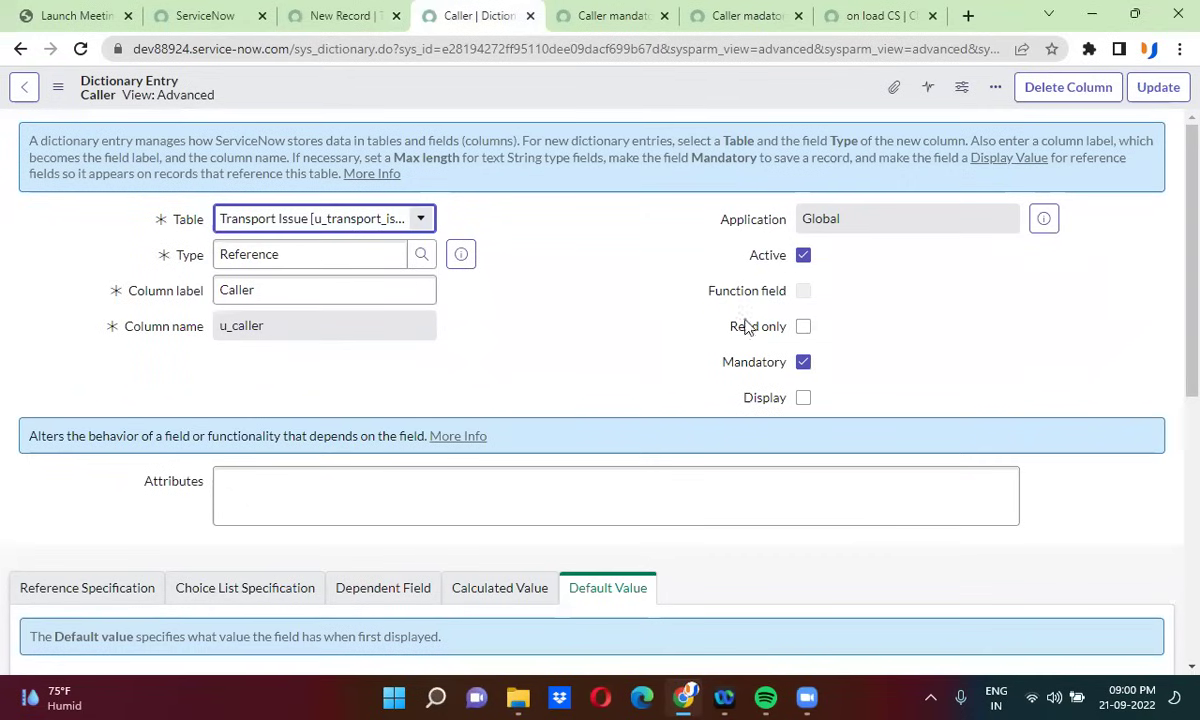
pyautogui.click(803, 362)
pyautogui.rightClick(553, 107)
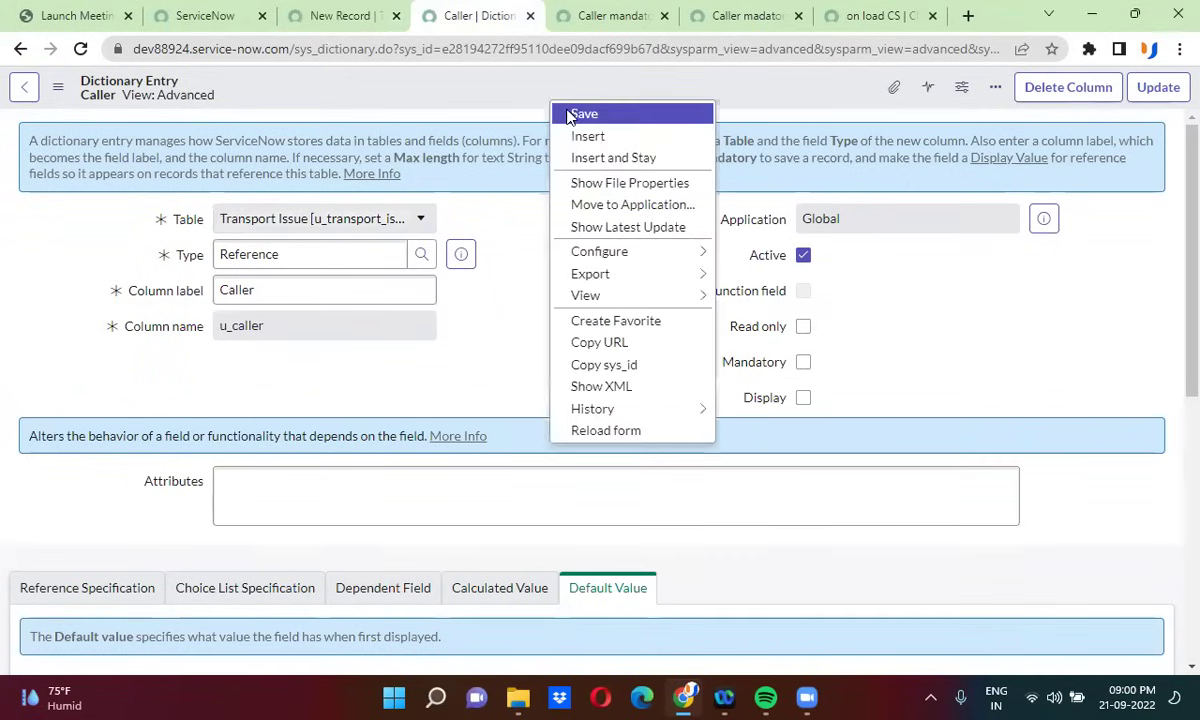
pyautogui.click(584, 114)
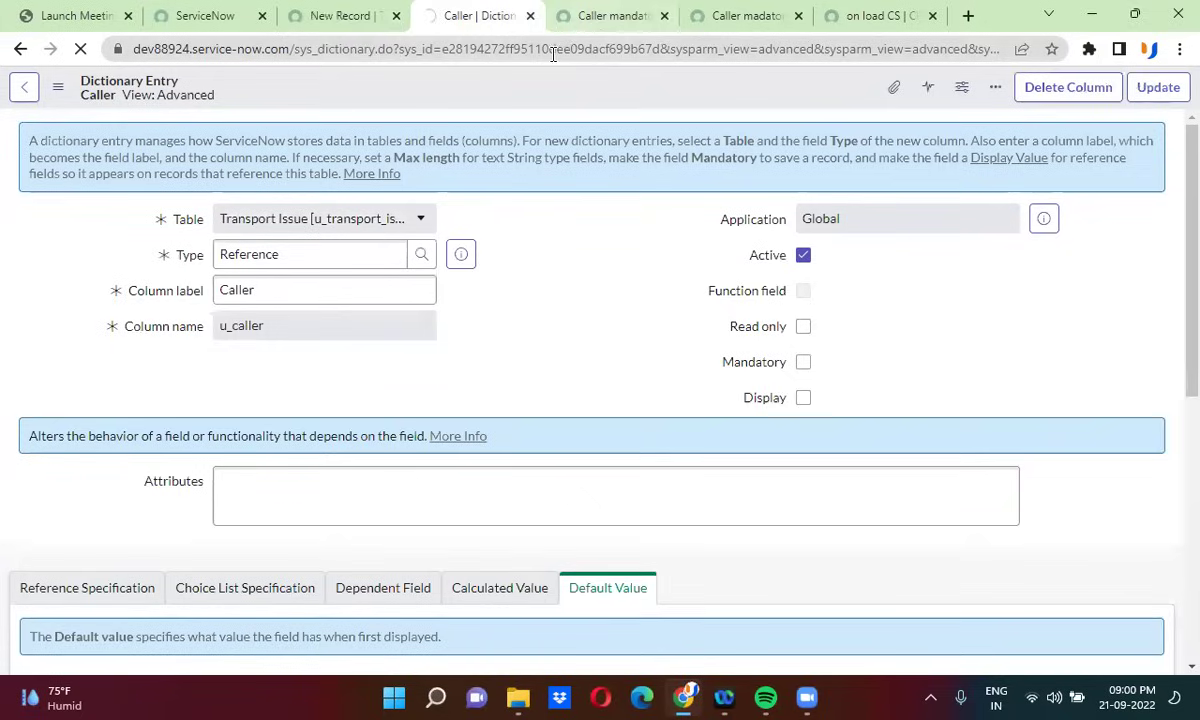
pyautogui.click(322, 14)
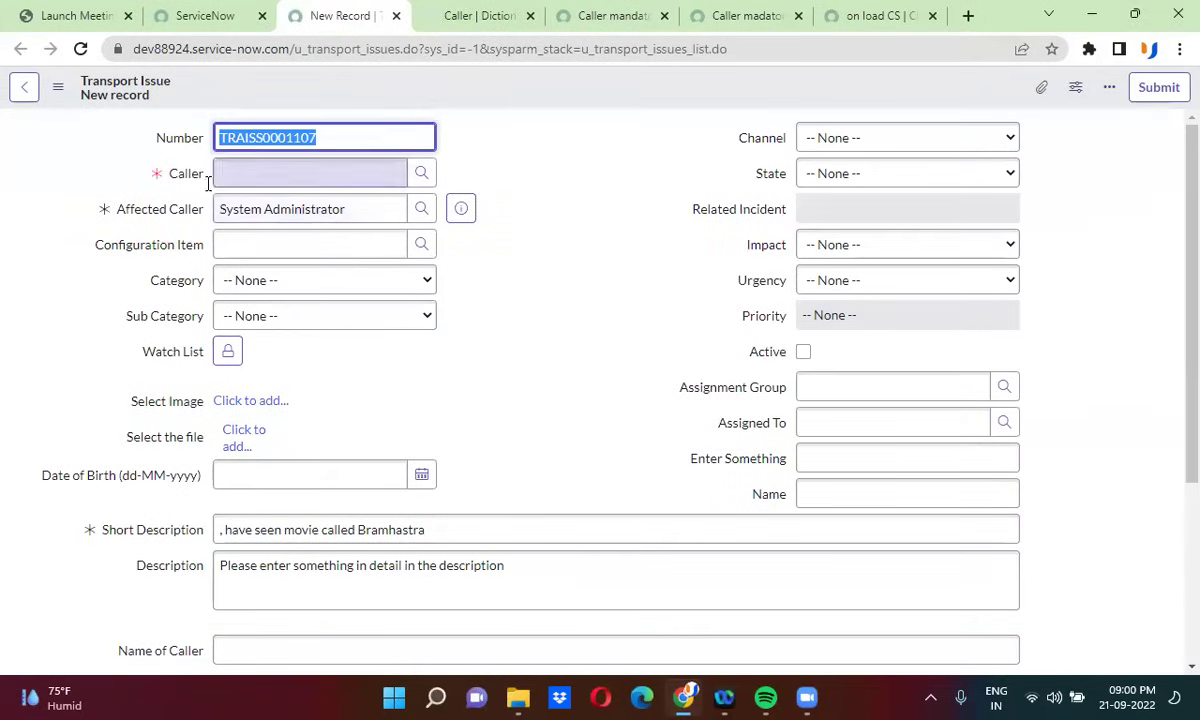
# Step: Activate the Caller mandatory UI policy, save it, and reload the Transport Issue form
pyautogui.click(80, 48)
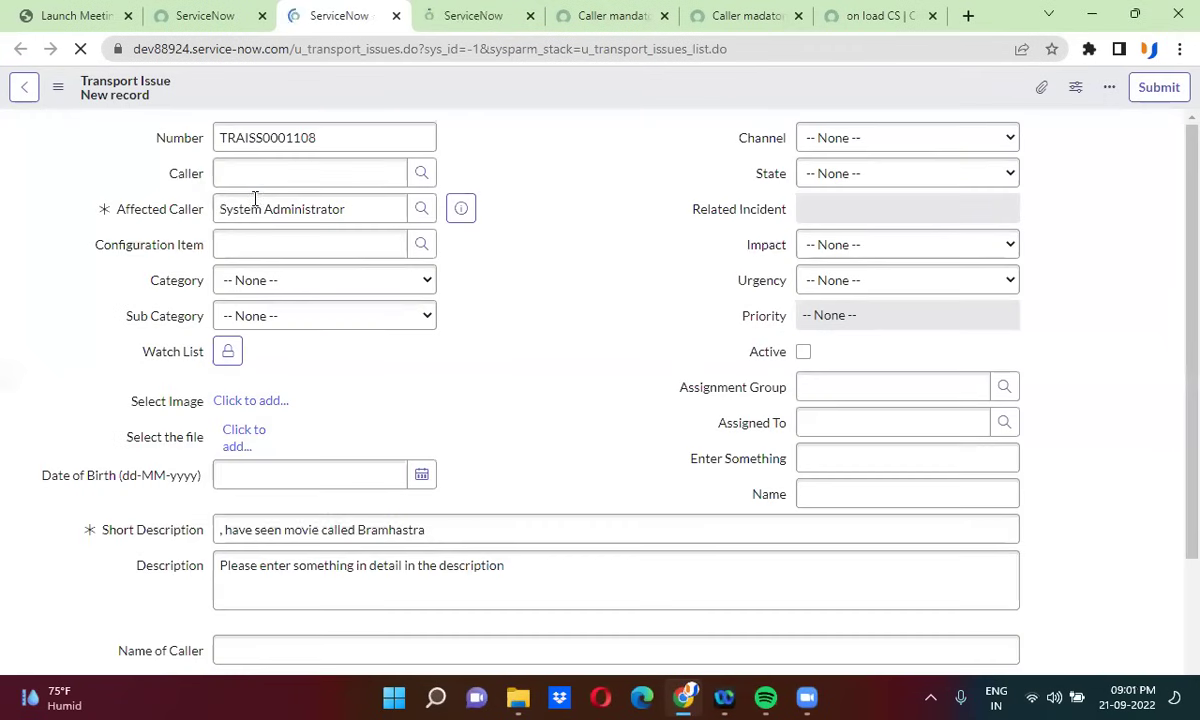
pyautogui.click(580, 15)
pyautogui.scroll(-4, 549, 267)
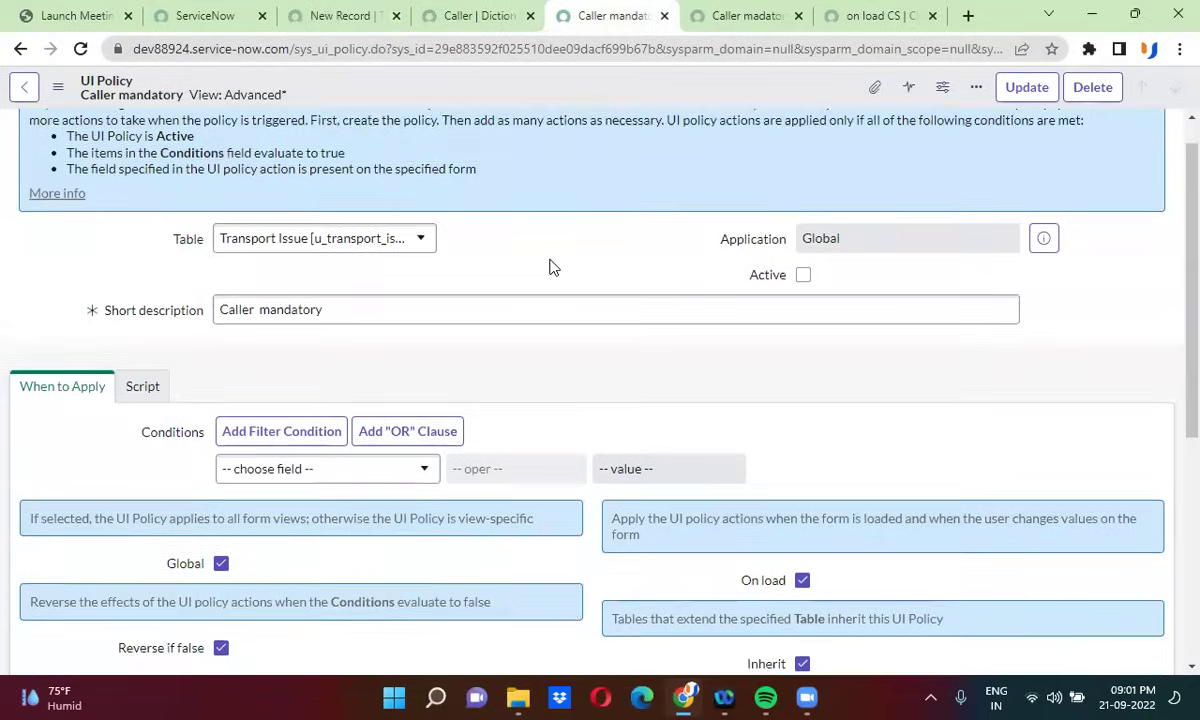
pyautogui.scroll(-1, 443, 527)
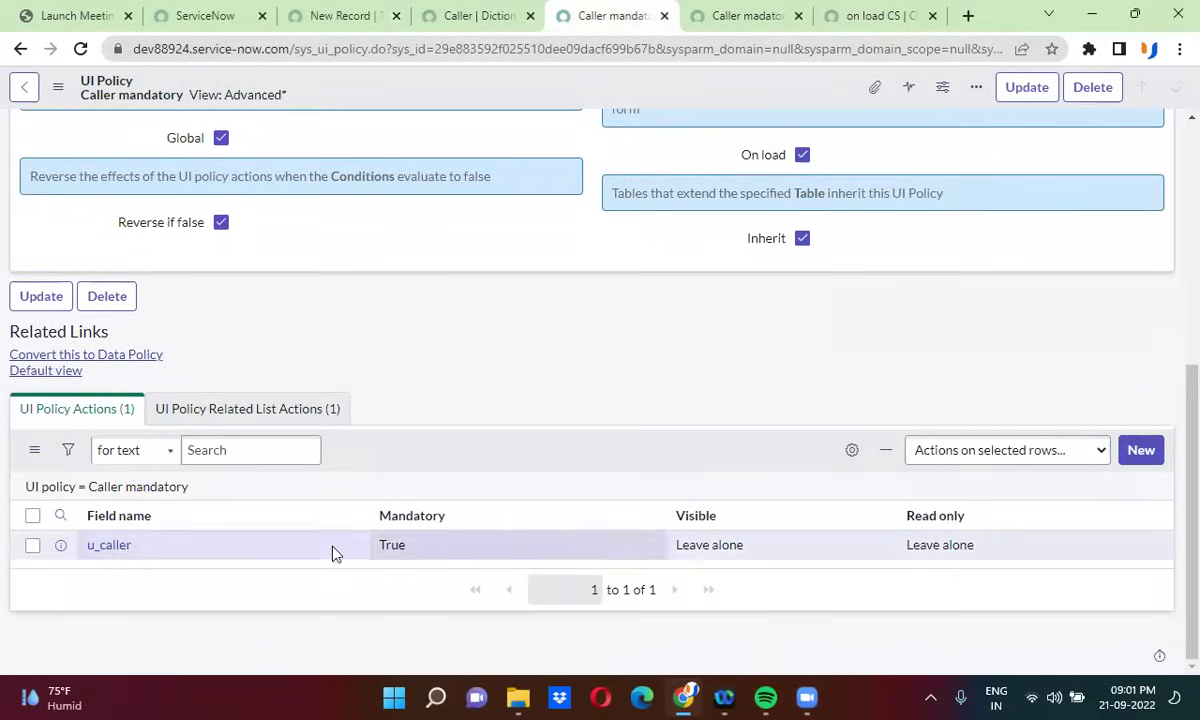
pyautogui.scroll(6, 493, 356)
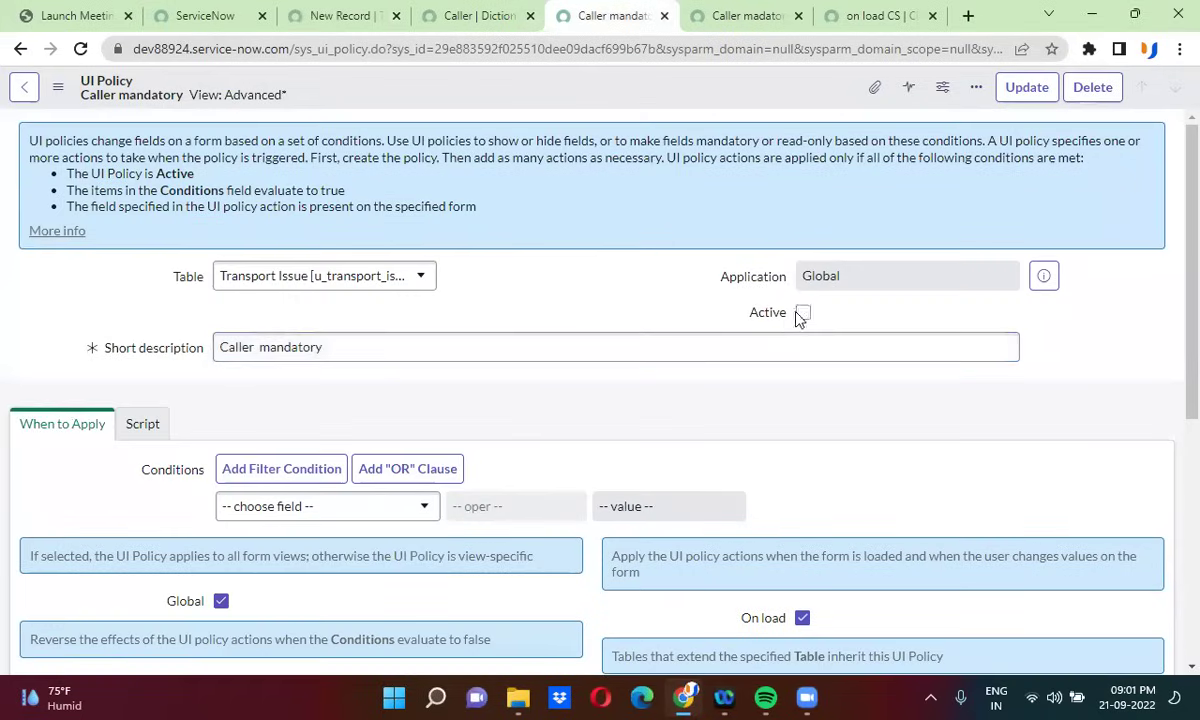
pyautogui.click(802, 313)
pyautogui.rightClick(571, 89)
pyautogui.click(594, 99)
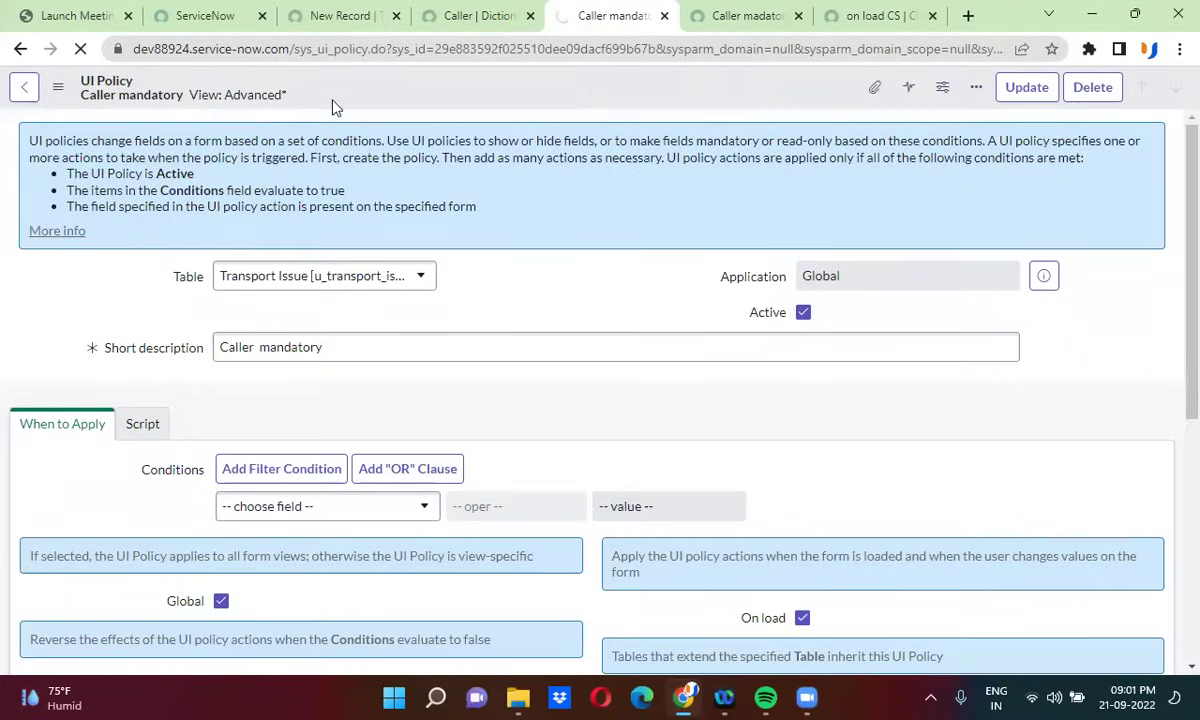
pyautogui.click(322, 12)
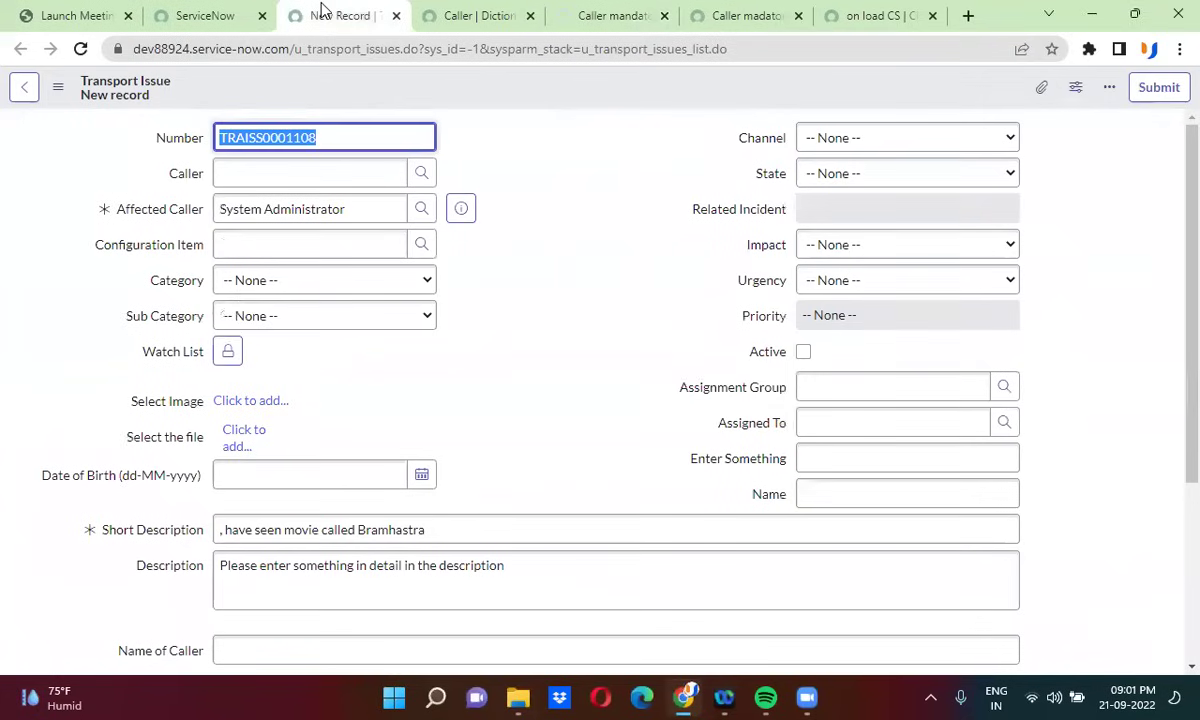
pyautogui.click(80, 50)
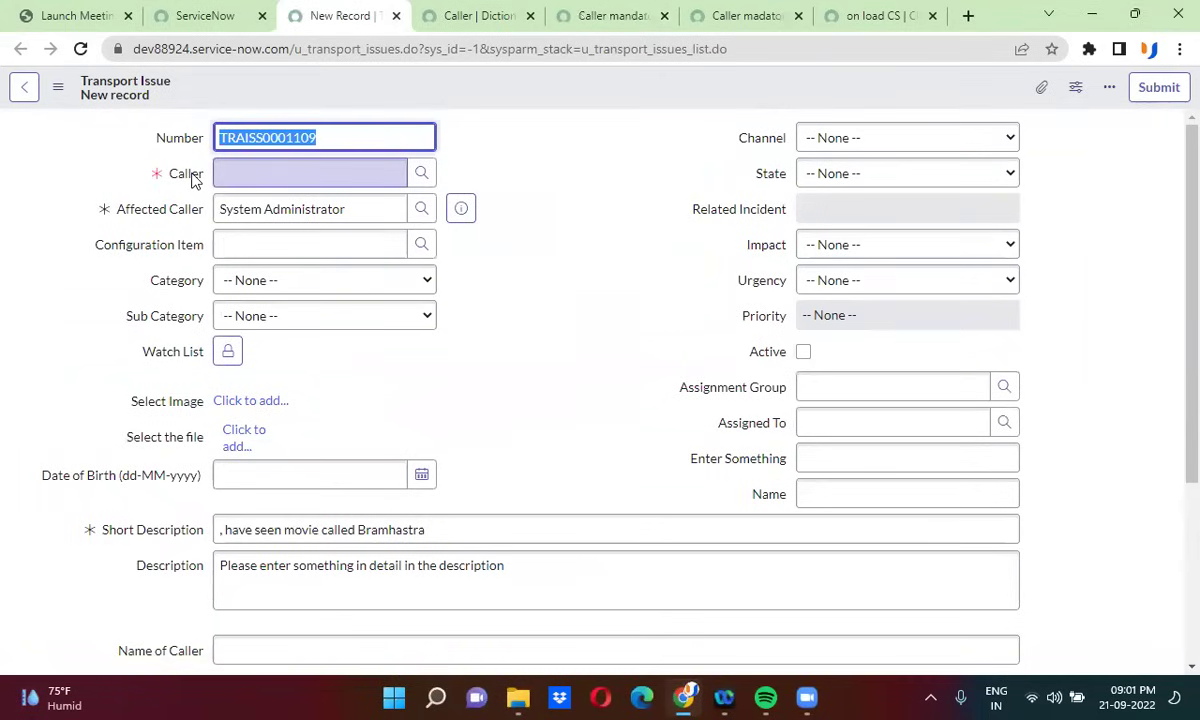
# Step: Deactivate the Caller mandatory UI policy, save it, and reload the form
pyautogui.click(616, 12)
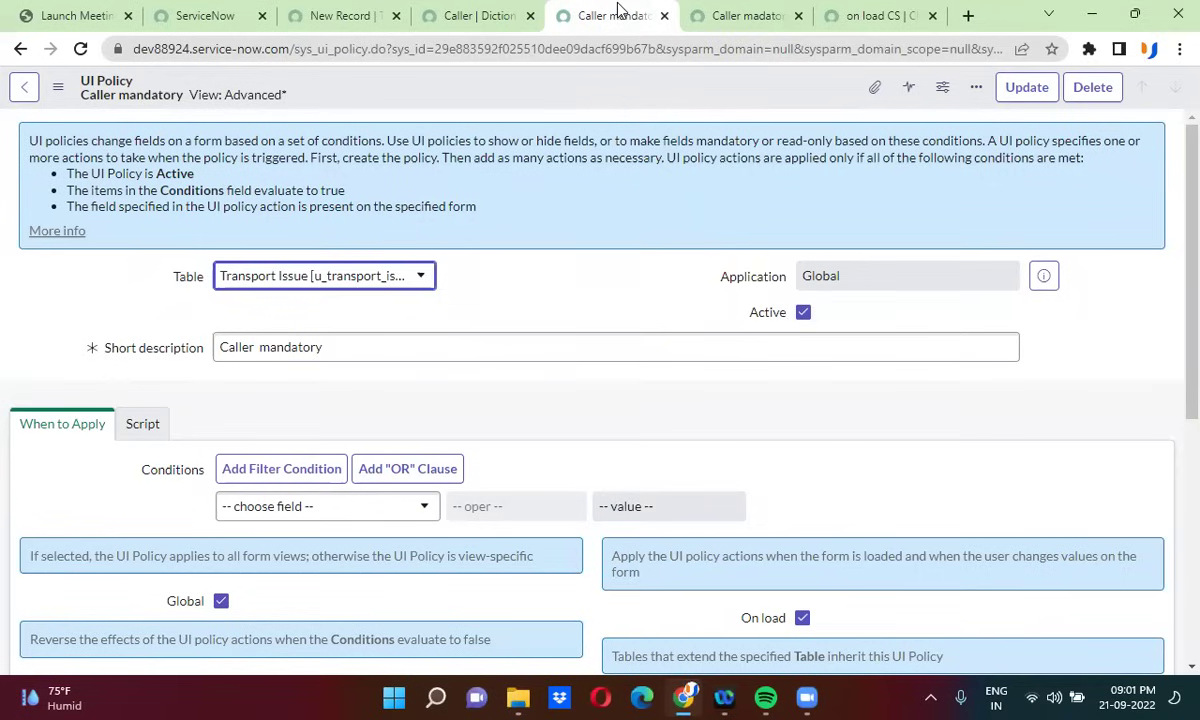
pyautogui.click(803, 312)
pyautogui.rightClick(544, 96)
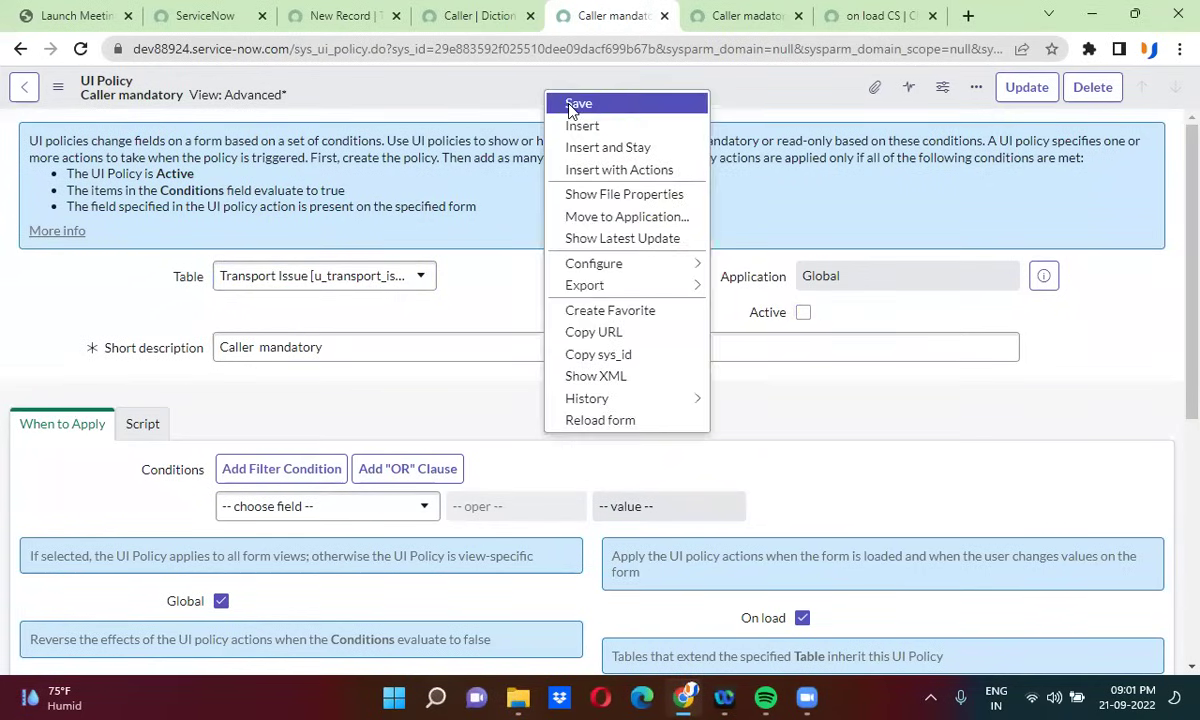
pyautogui.click(568, 106)
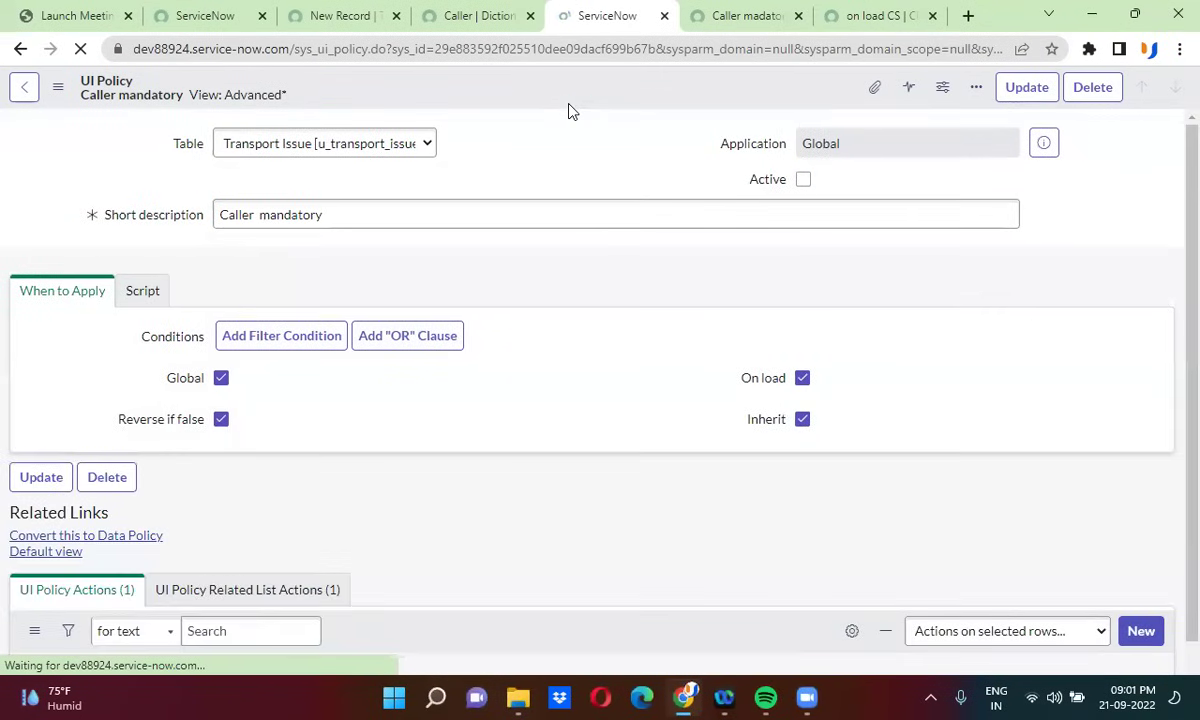
pyautogui.click(340, 14)
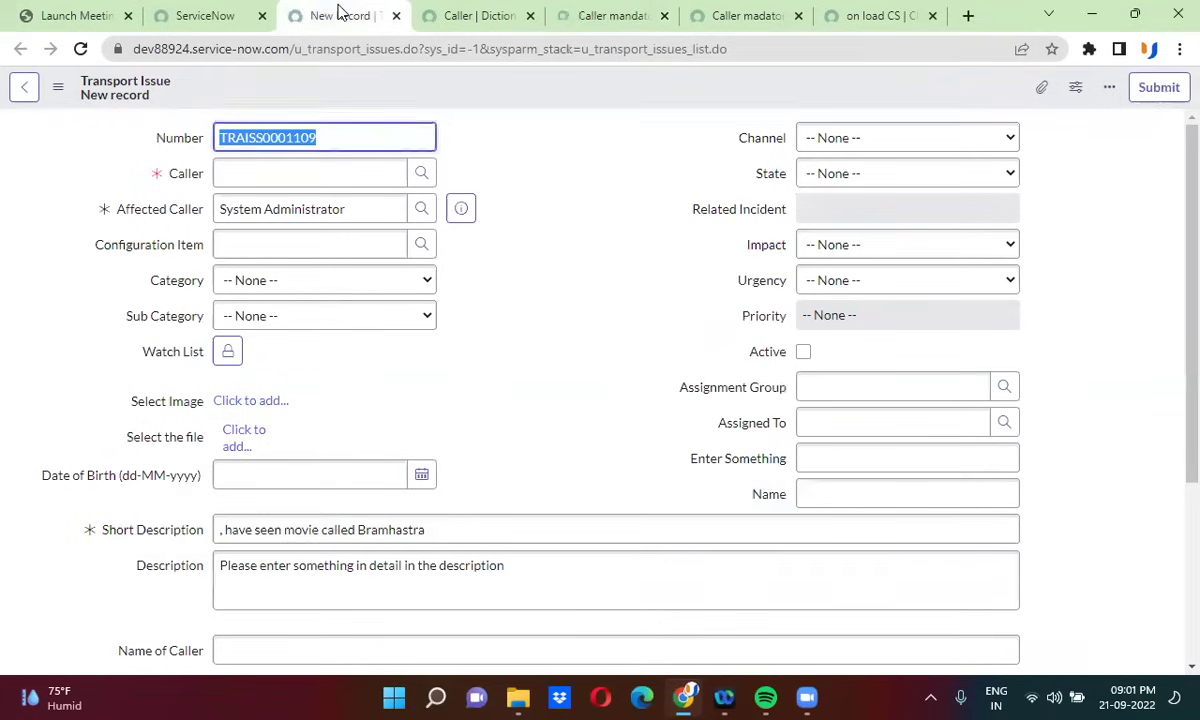
pyautogui.click(68, 49)
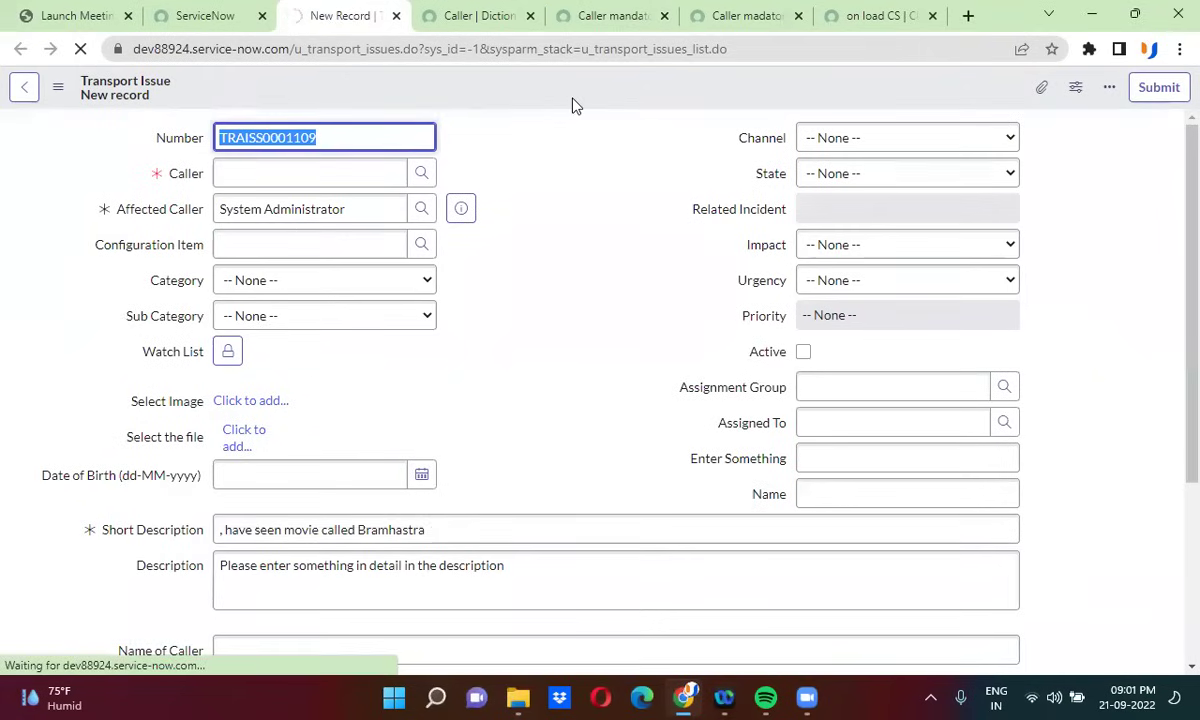
# Step: Activate the Caller madatory data policy, save it, and reload the Transport Issue form
pyautogui.click(735, 17)
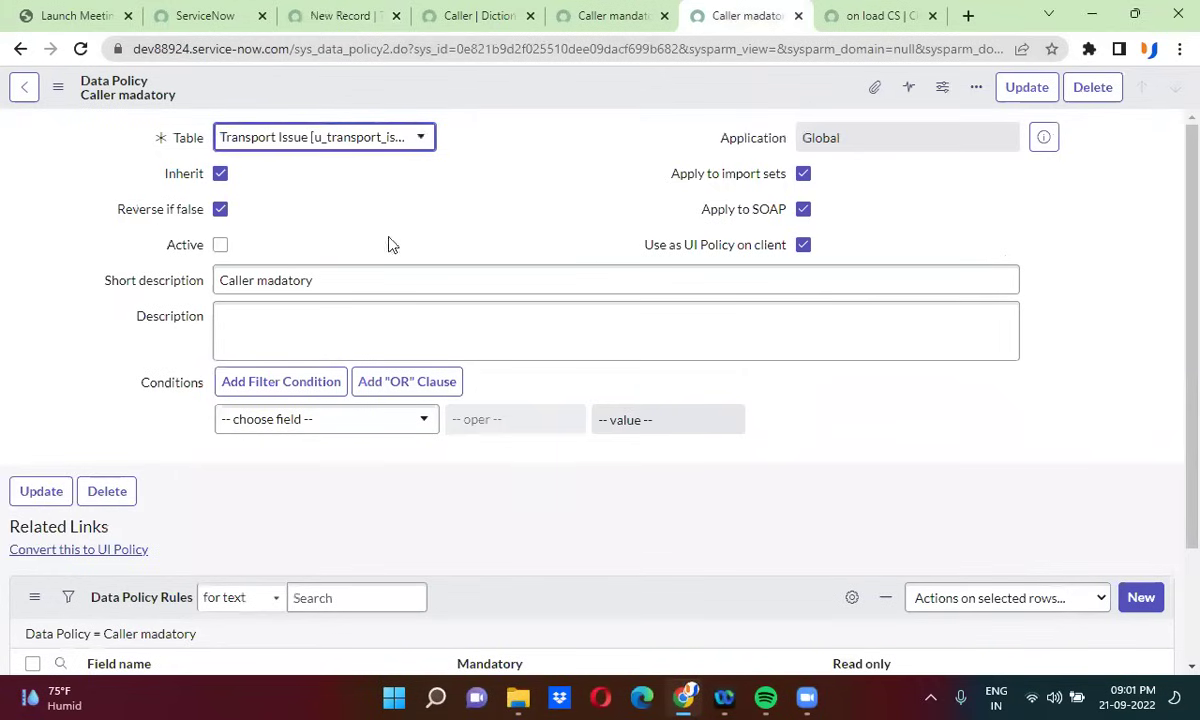
pyautogui.click(221, 245)
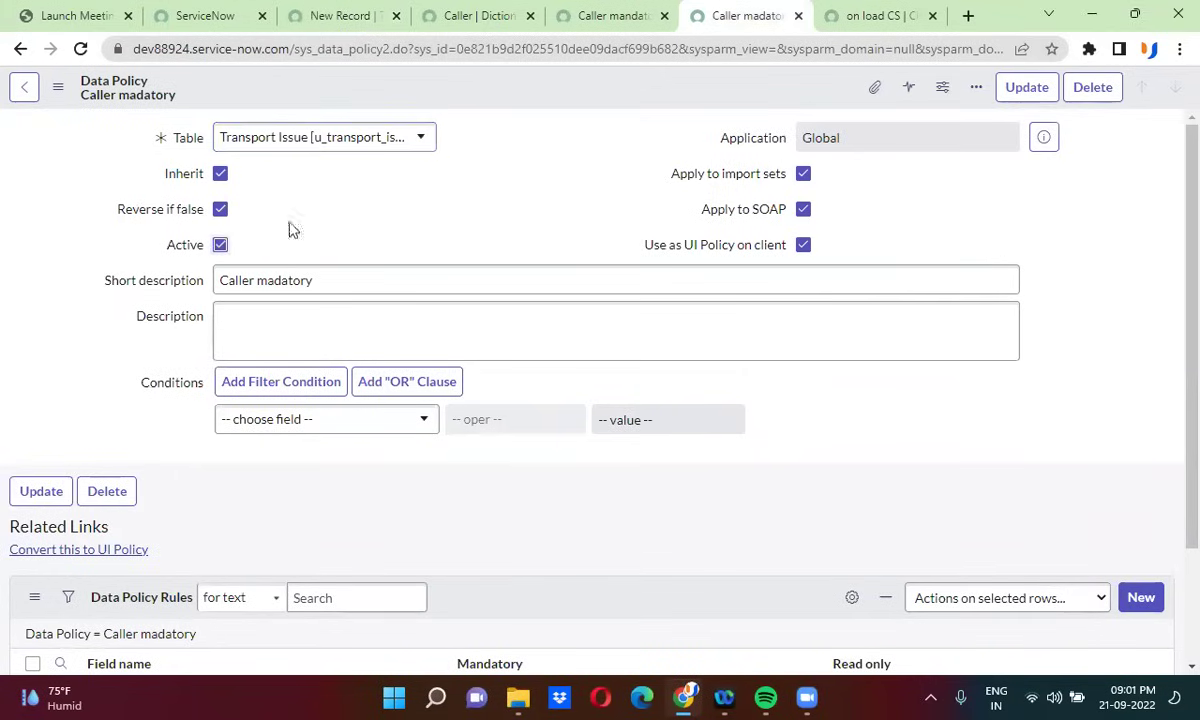
pyautogui.rightClick(520, 90)
pyautogui.click(553, 98)
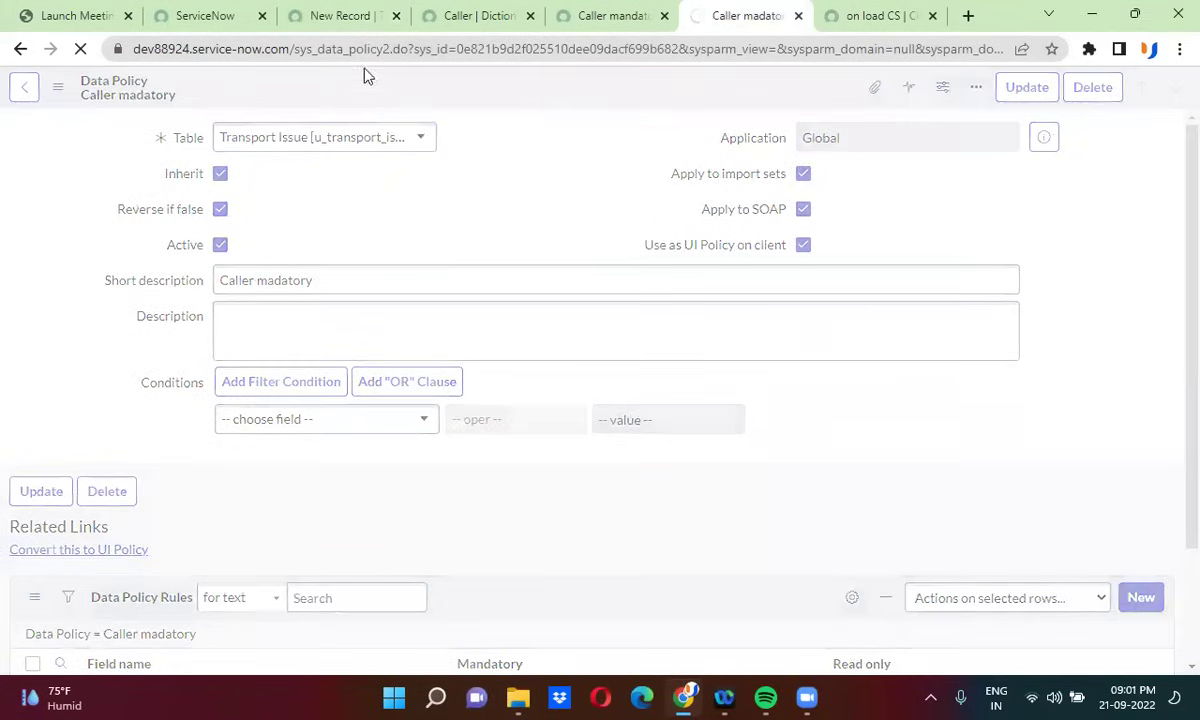
pyautogui.click(325, 15)
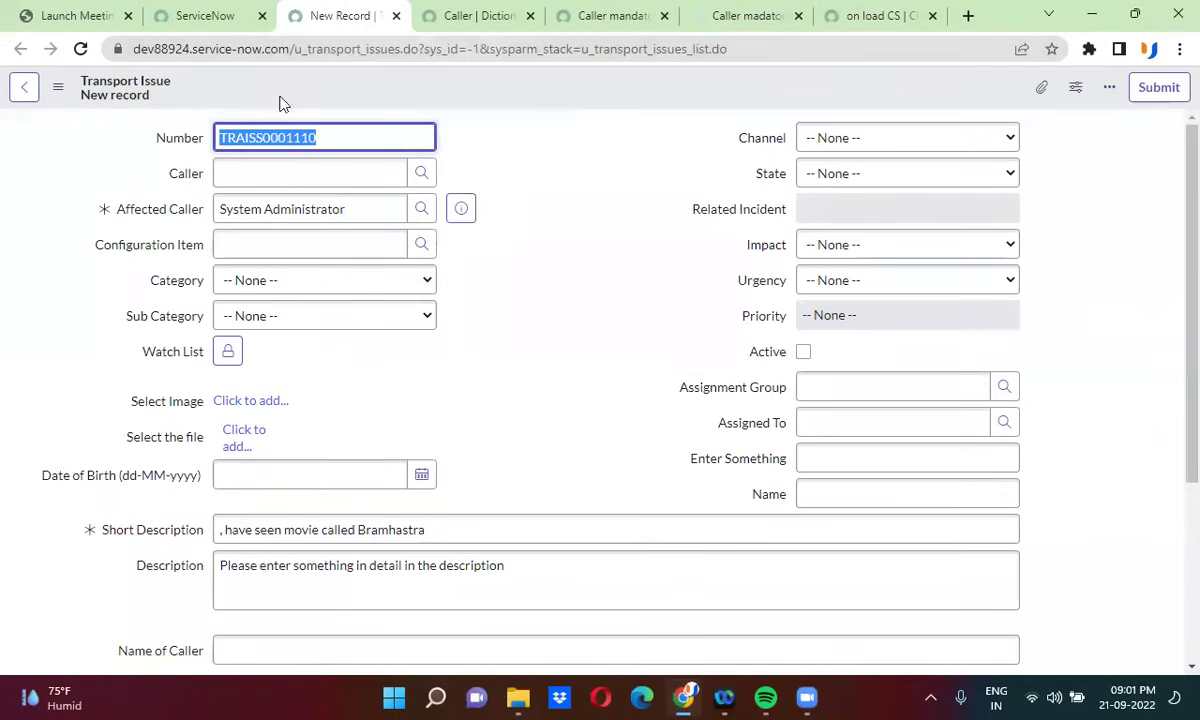
pyautogui.click(81, 50)
# Step: Uncheck Active on the Caller madatory data policy and save it
pyautogui.click(730, 18)
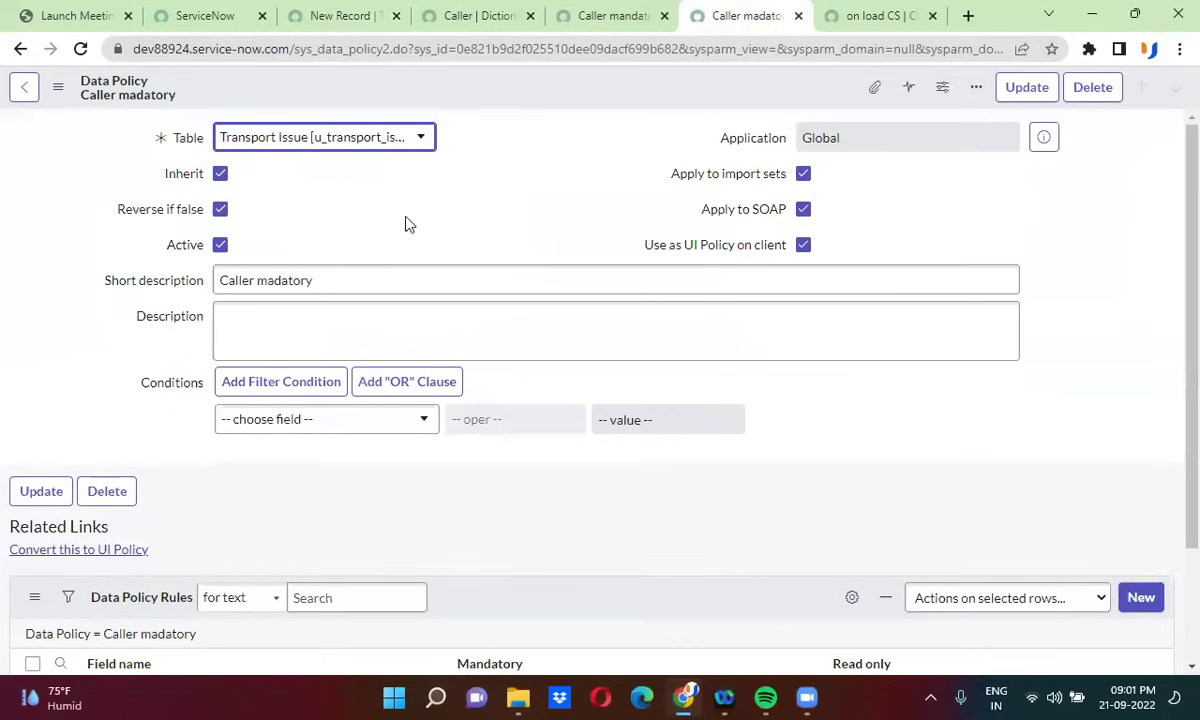
pyautogui.click(220, 245)
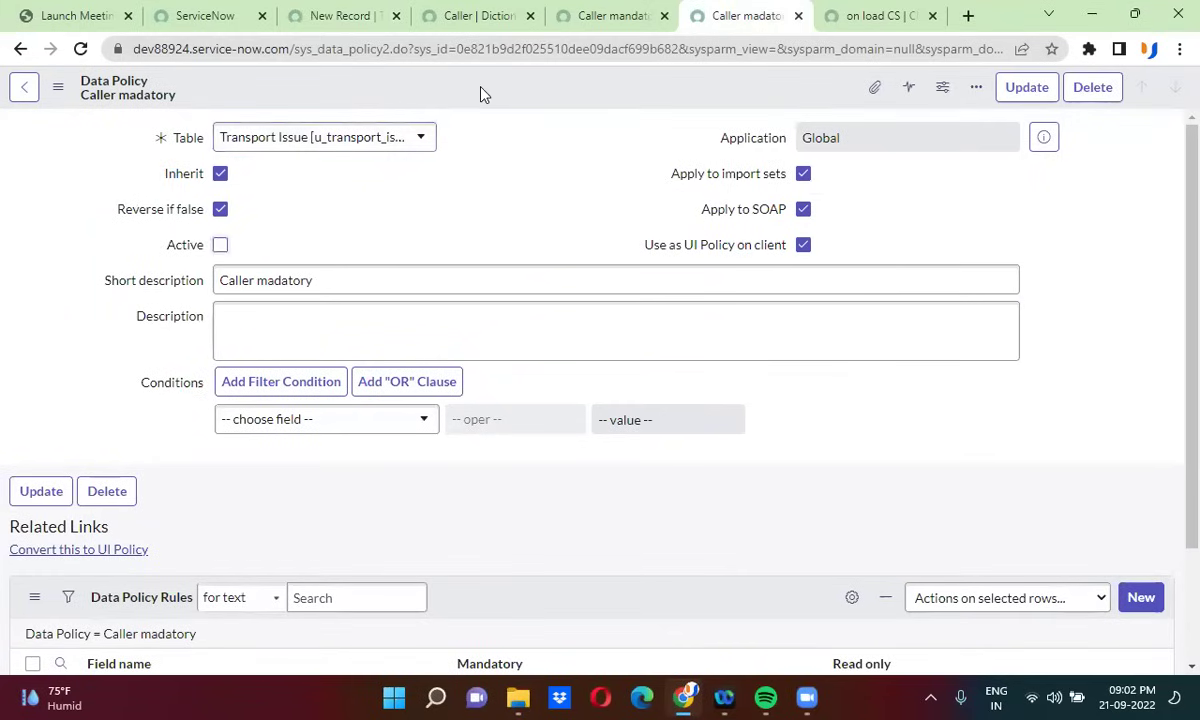
pyautogui.rightClick(482, 90)
pyautogui.click(507, 102)
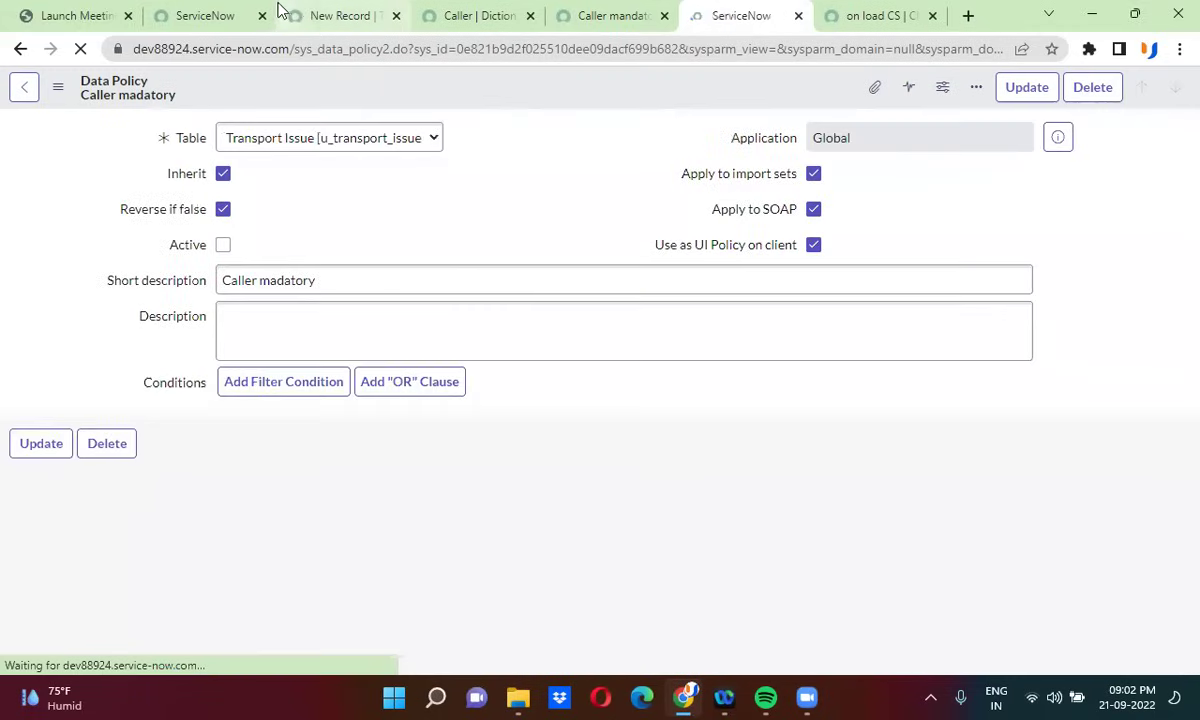
pyautogui.click(315, 14)
# Step: In the on load CS client script, uncomment line 3: g_form.setMandatory('u_caller', true)
pyautogui.click(80, 50)
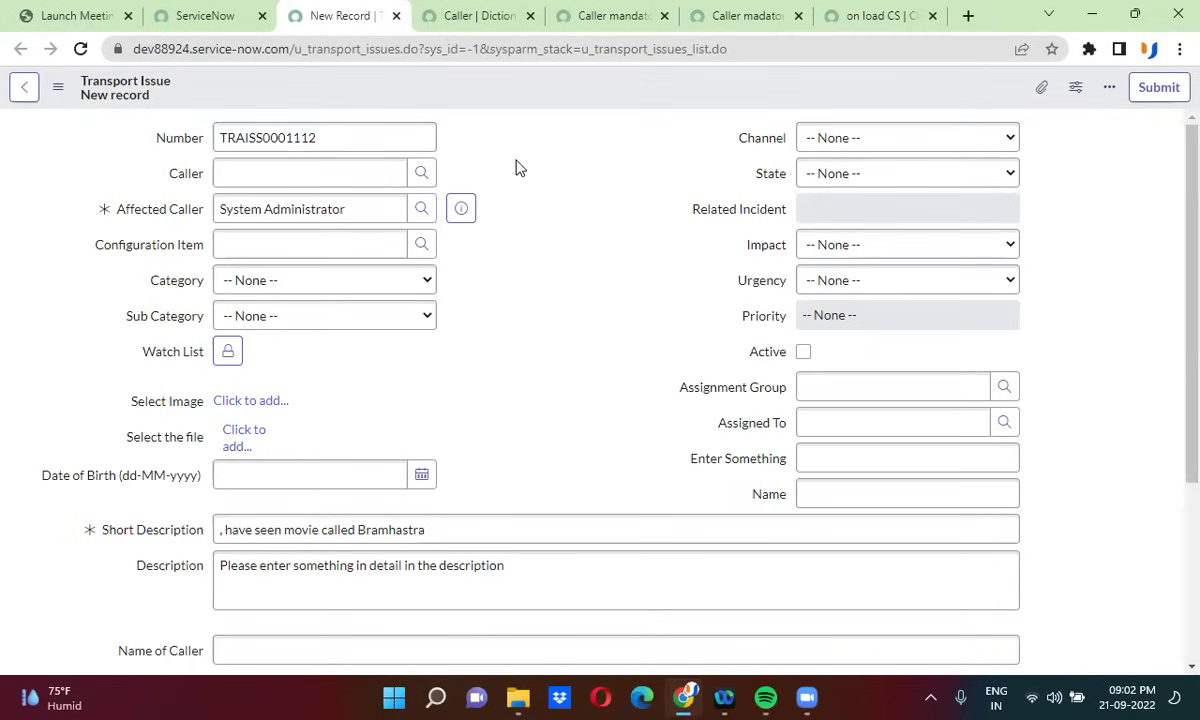
pyautogui.click(861, 15)
pyautogui.click(549, 289)
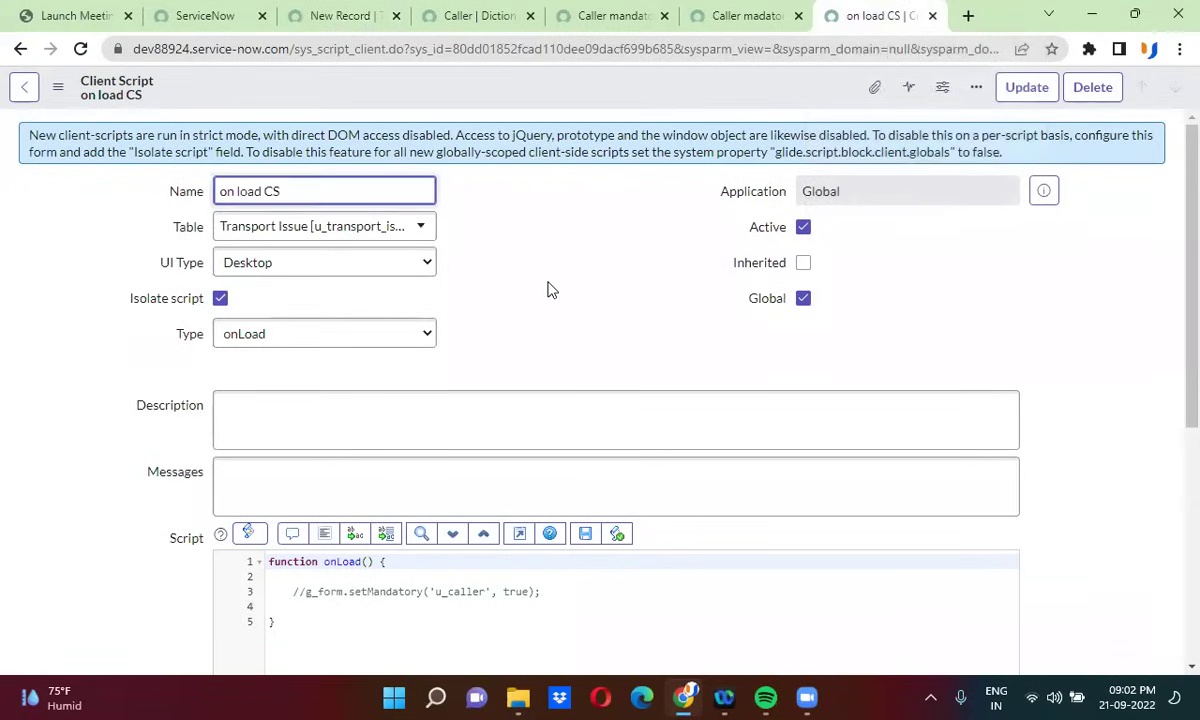
pyautogui.scroll(-3, 549, 285)
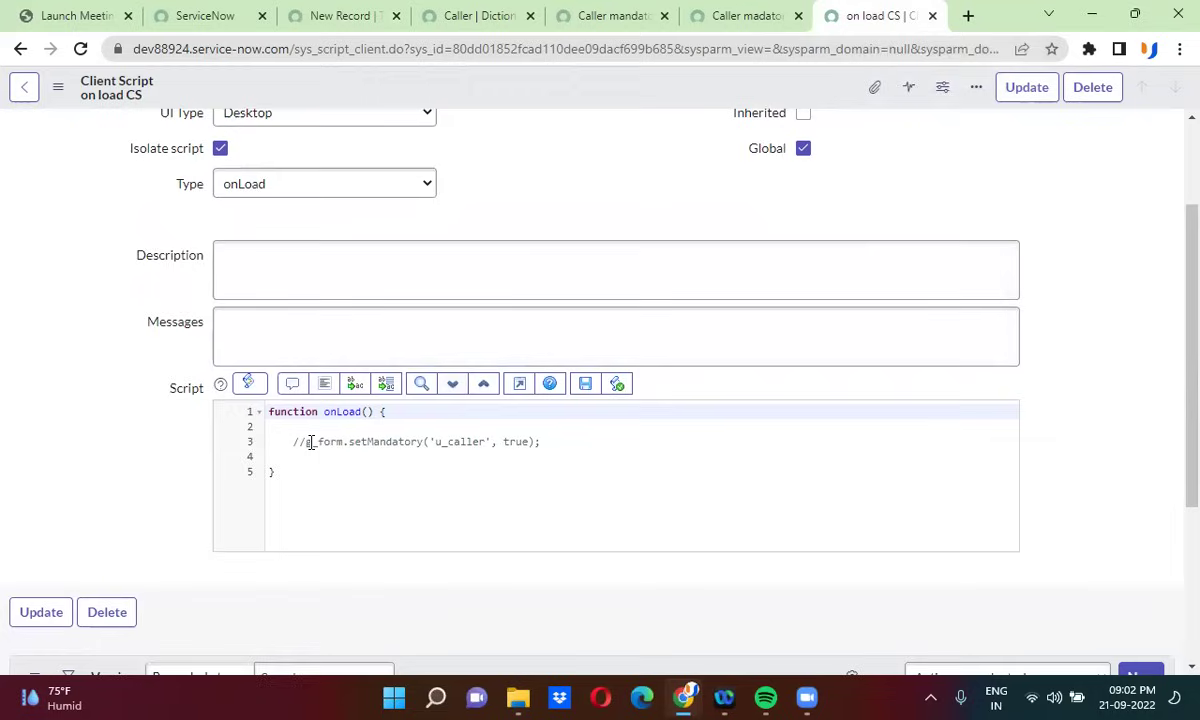
pyautogui.click(305, 442)
pyautogui.press('BackSpace')
pyautogui.press('BackSpace')
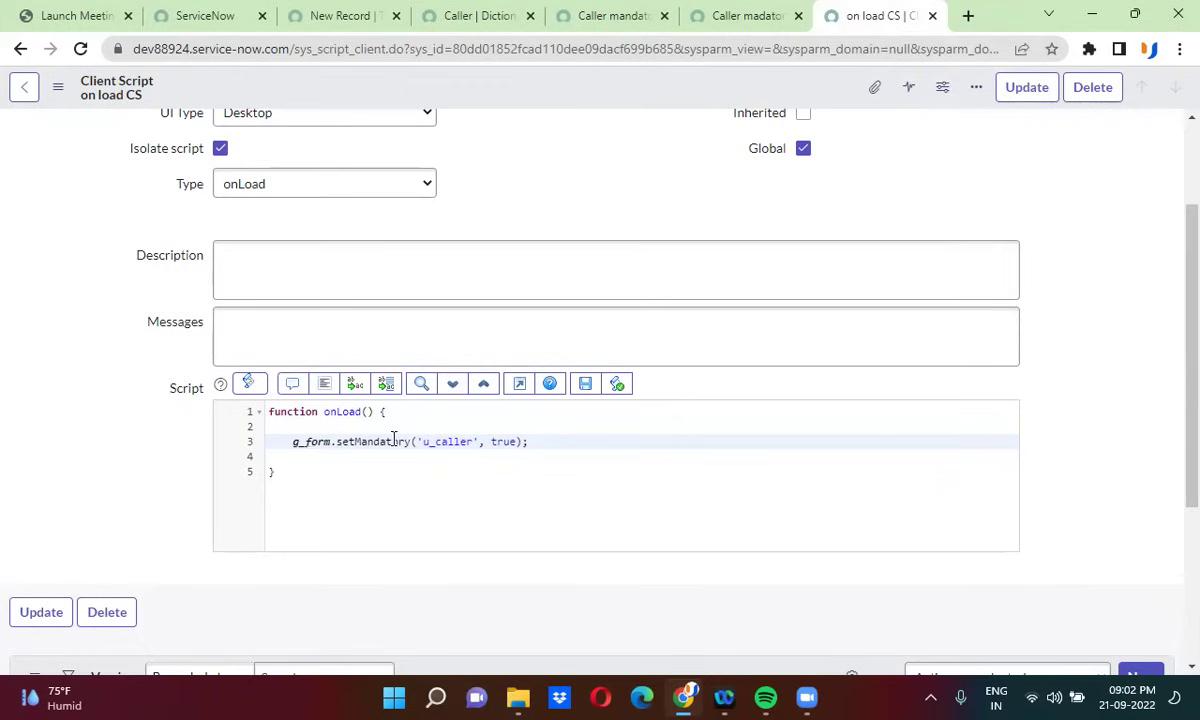
# Step: Save the client script and reload the Transport Issue form to confirm Caller is required
pyautogui.doubleClick(446, 442)
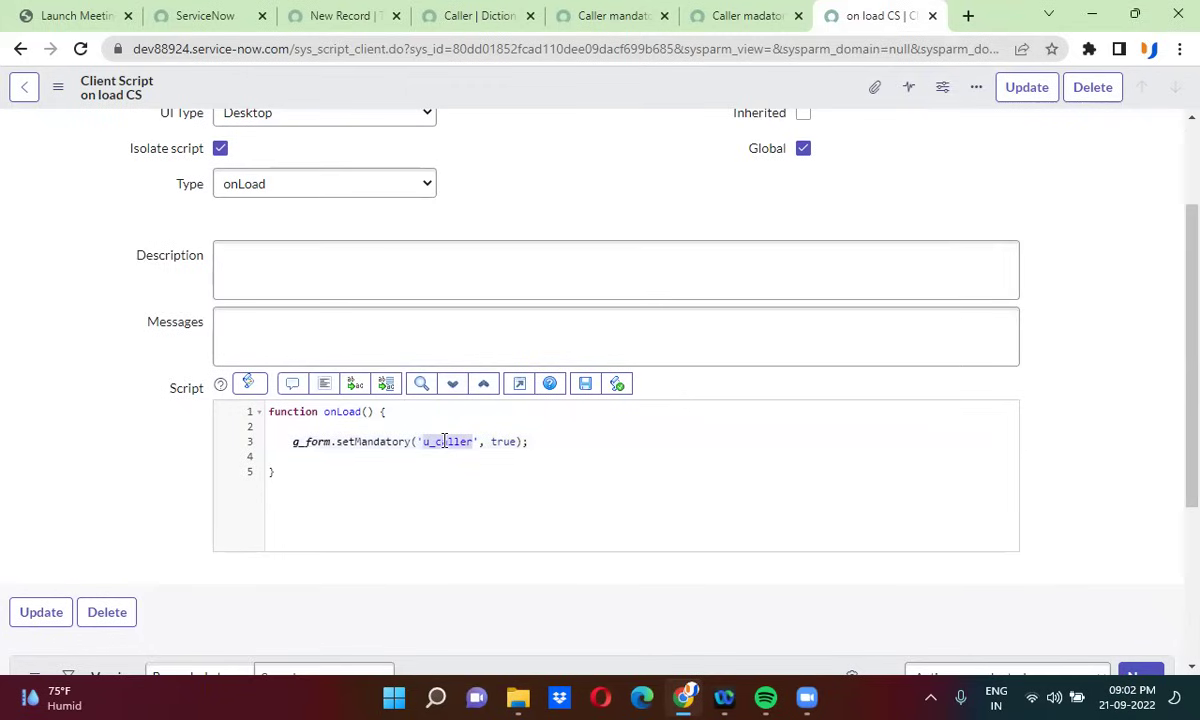
pyautogui.doubleClick(498, 441)
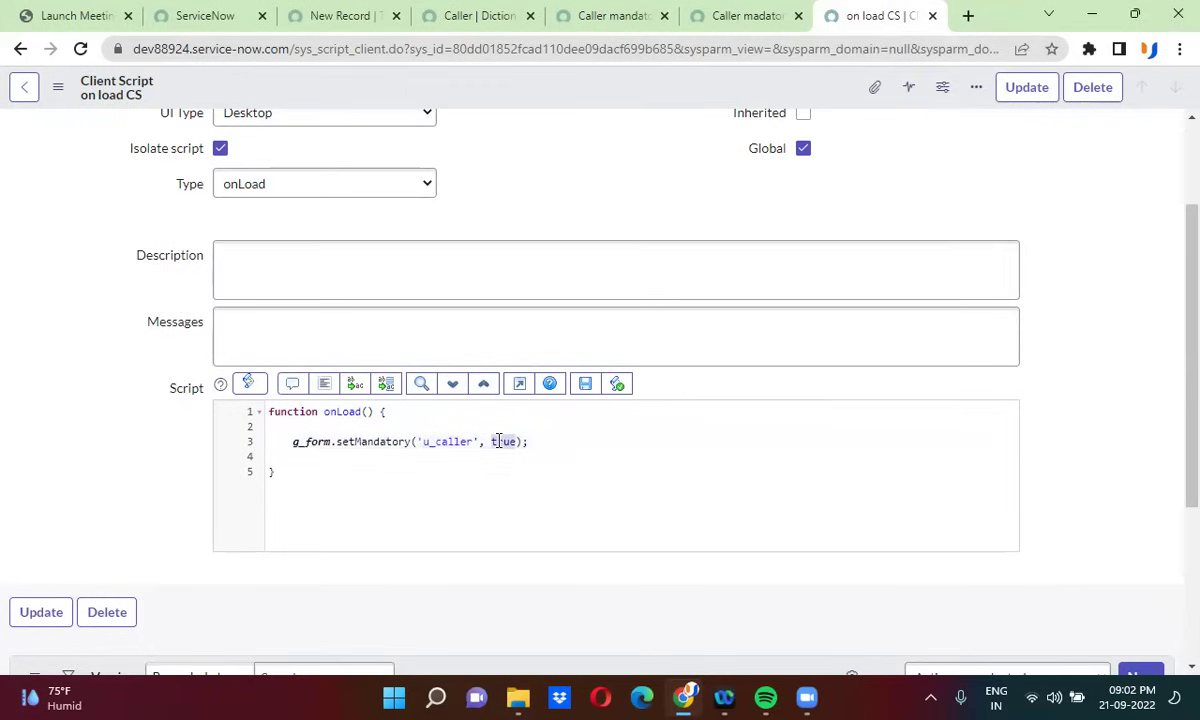
pyautogui.rightClick(547, 87)
pyautogui.click(577, 97)
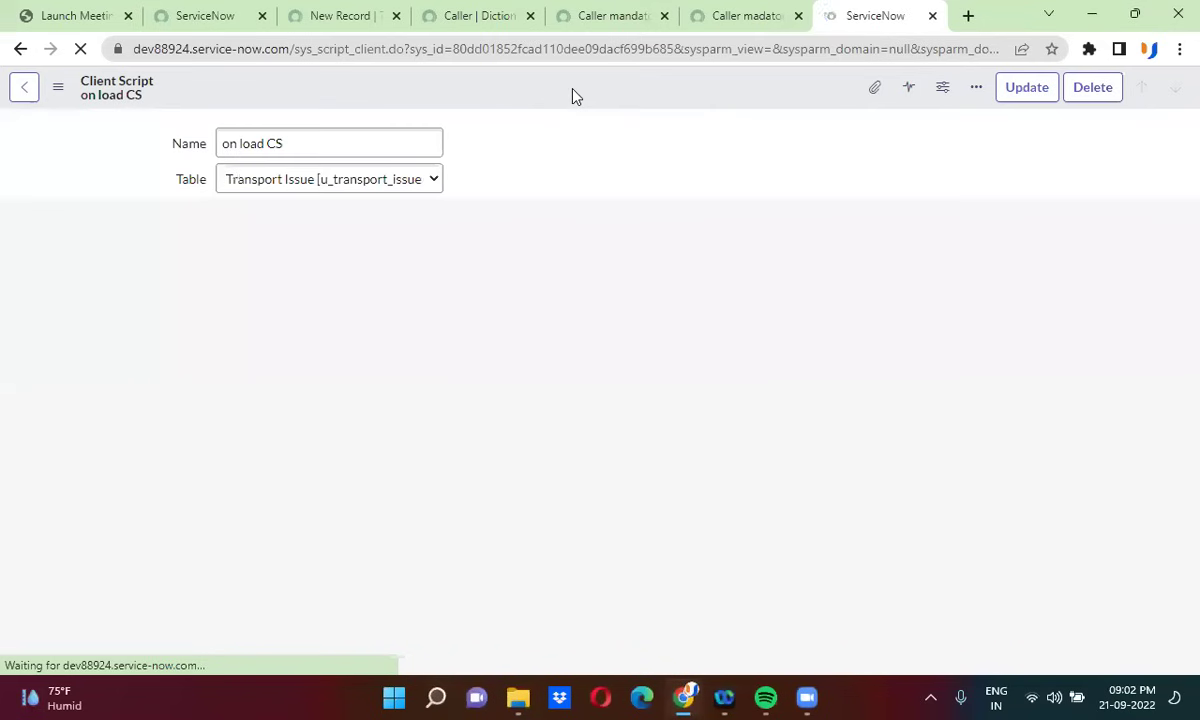
pyautogui.click(335, 15)
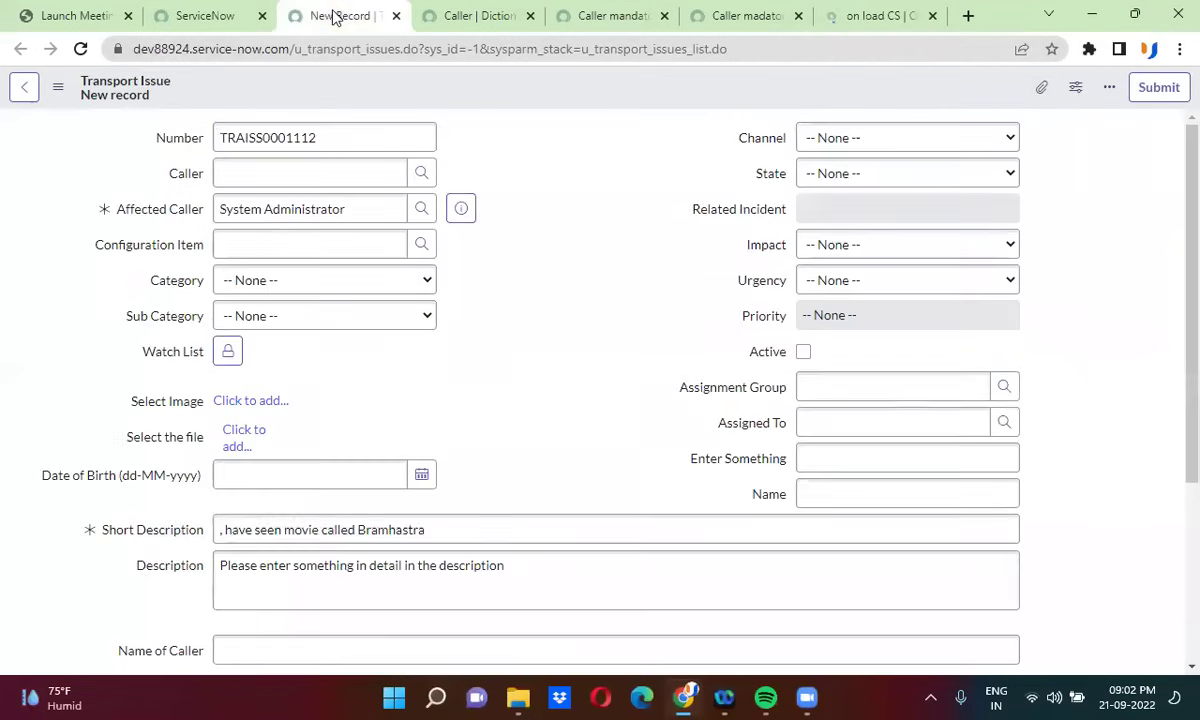
pyautogui.click(81, 49)
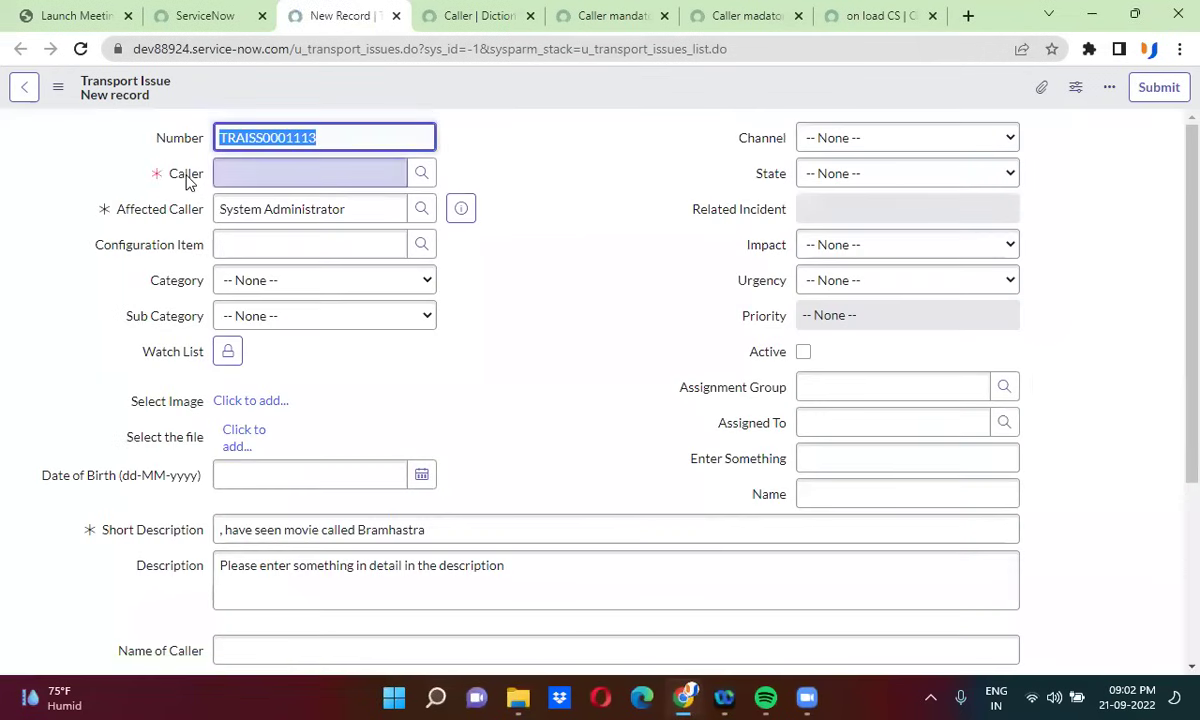
# Step: Review the Caller dictionary entry, the Caller mandatory UI policy and the Caller madatory data policy
pyautogui.click(460, 16)
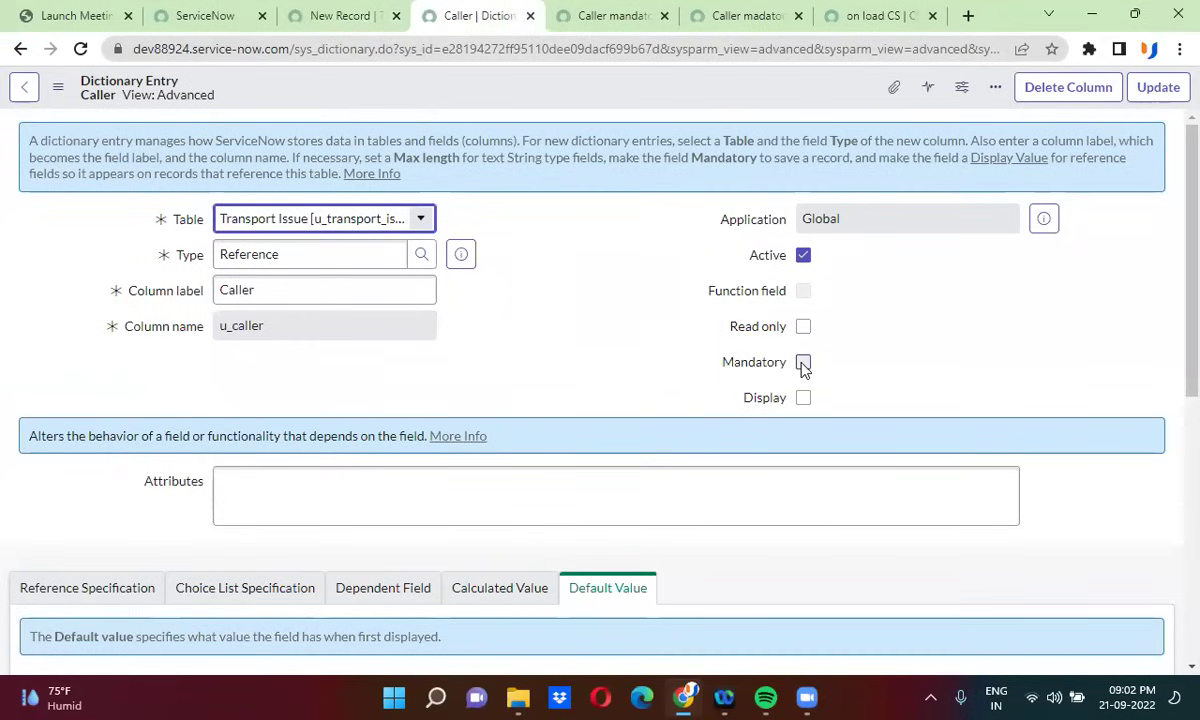
pyautogui.click(590, 18)
pyautogui.click(518, 265)
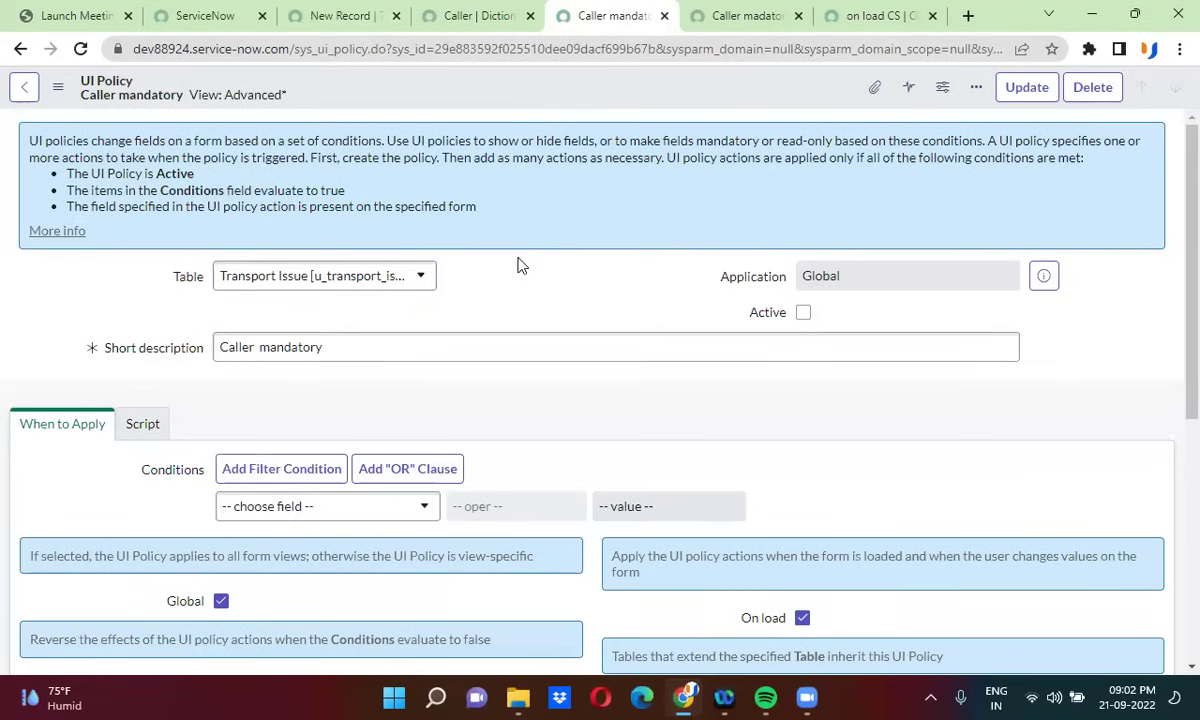
pyautogui.click(728, 17)
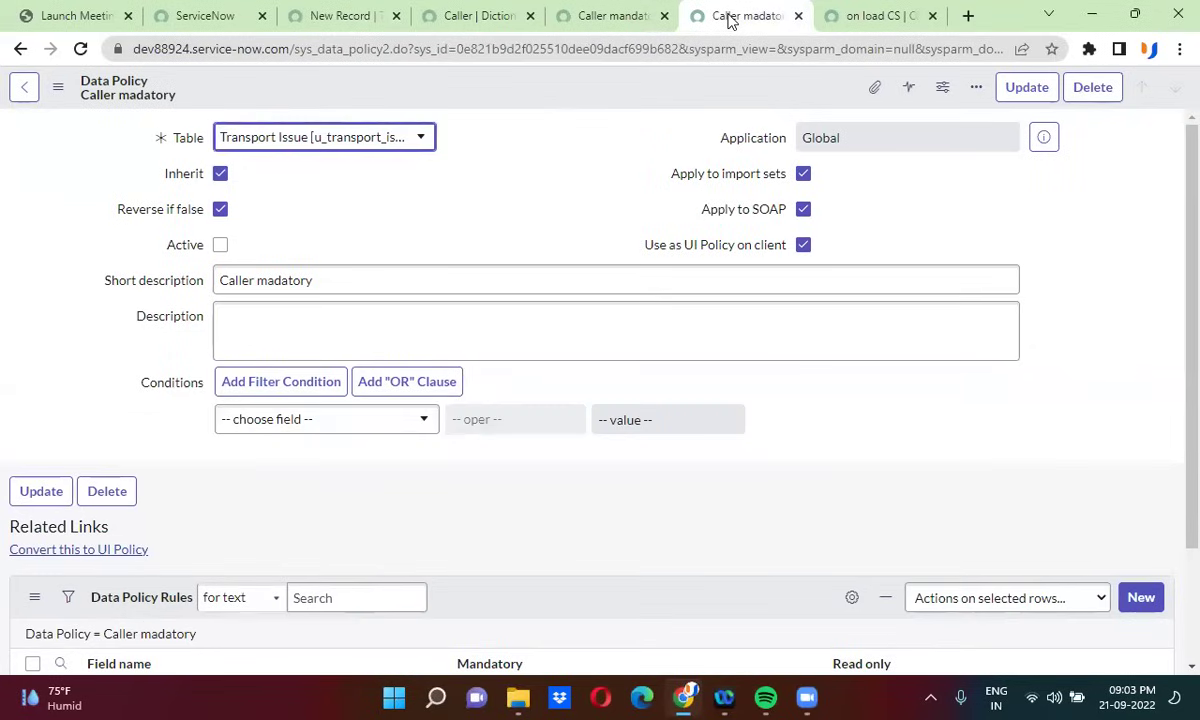
pyautogui.click(431, 519)
pyautogui.scroll(-1, 428, 521)
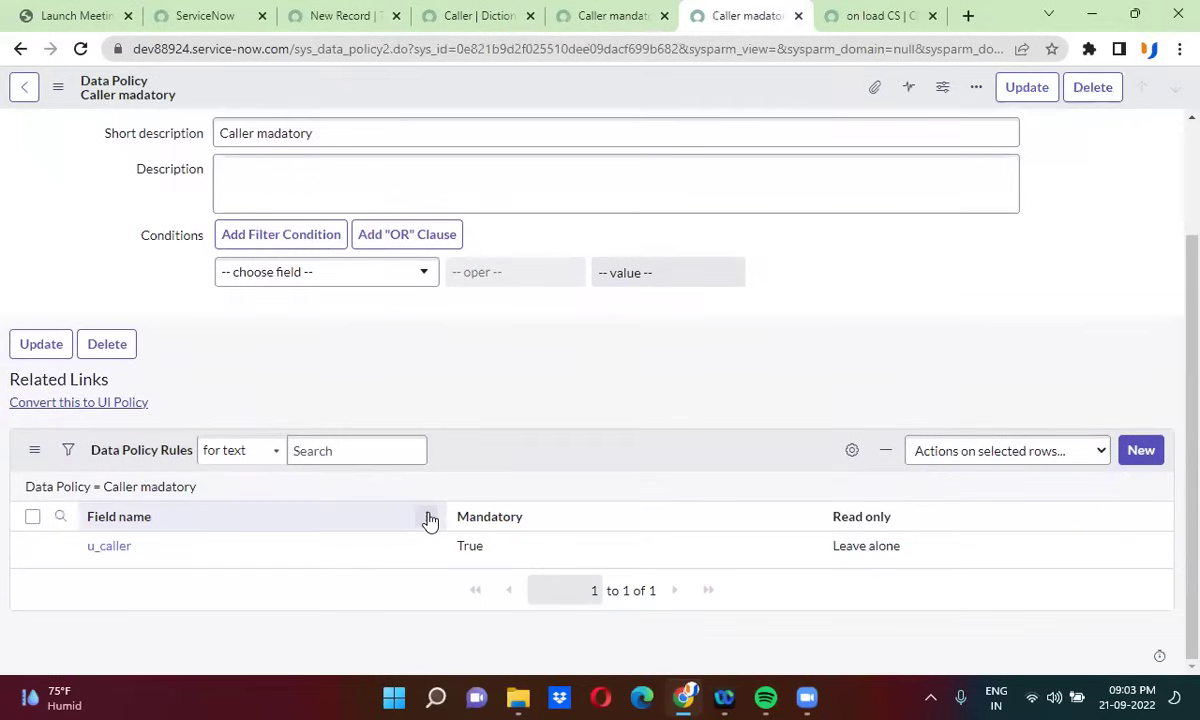
# Step: Review the on load CS script's setMandatory line, highlighting u_caller and true
pyautogui.click(858, 8)
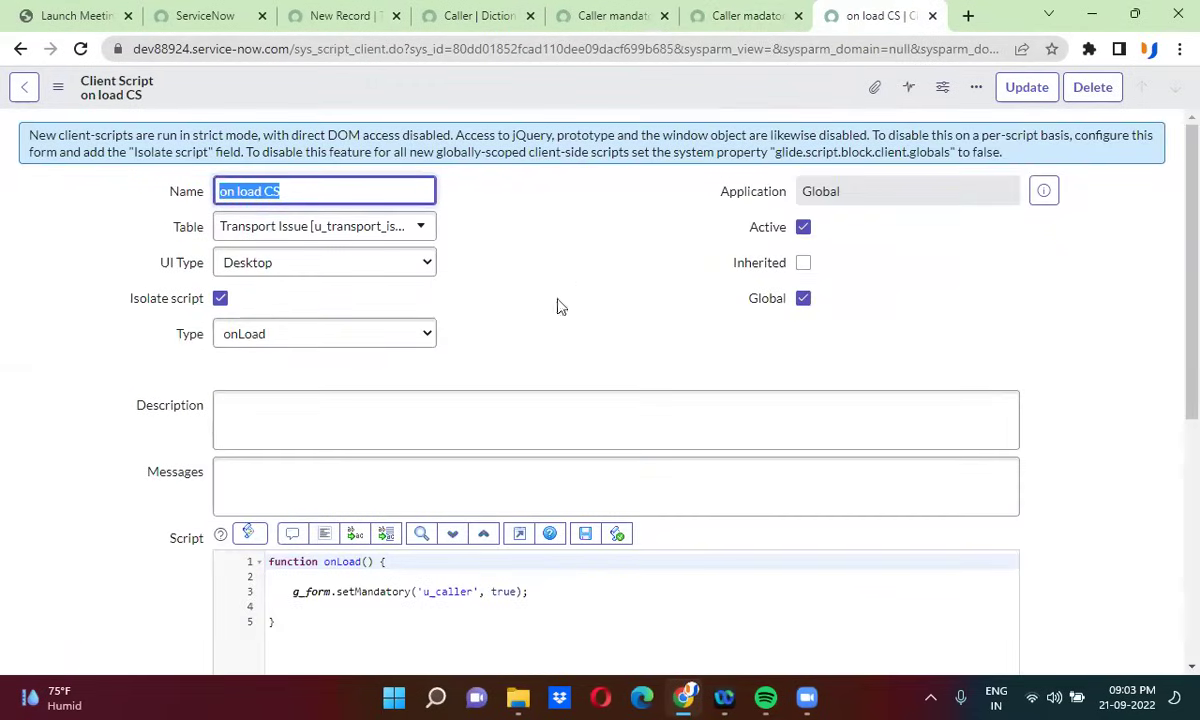
pyautogui.click(516, 362)
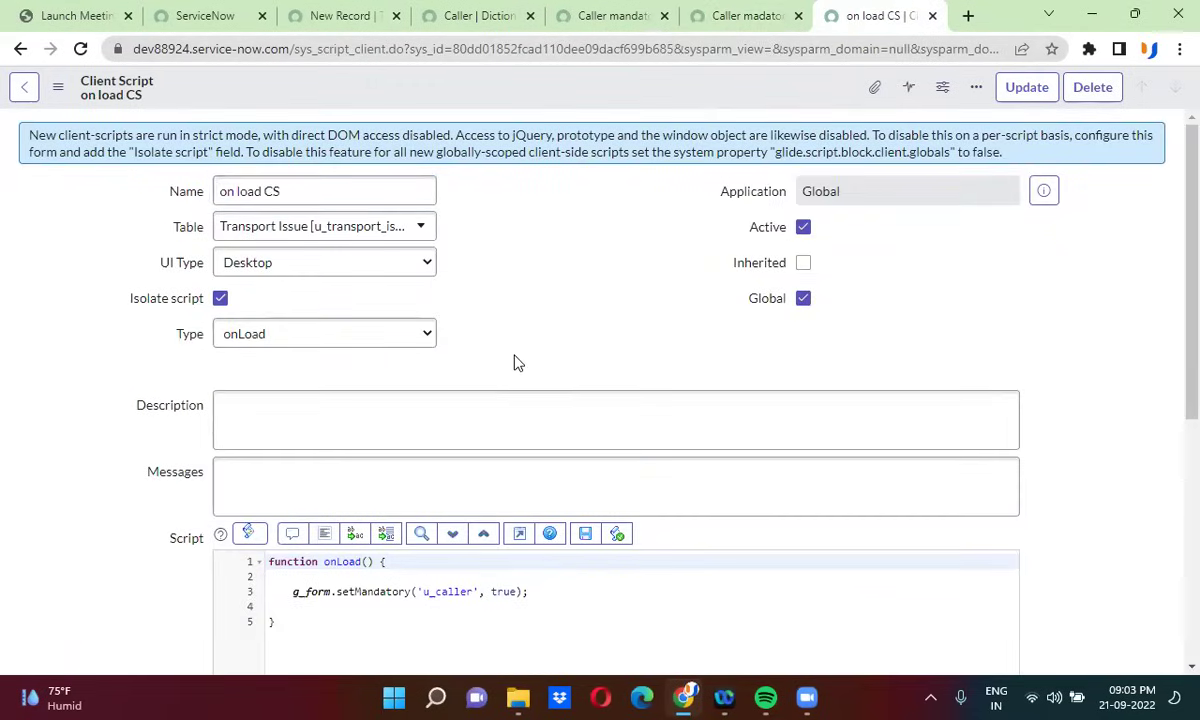
pyautogui.scroll(-2, 515, 355)
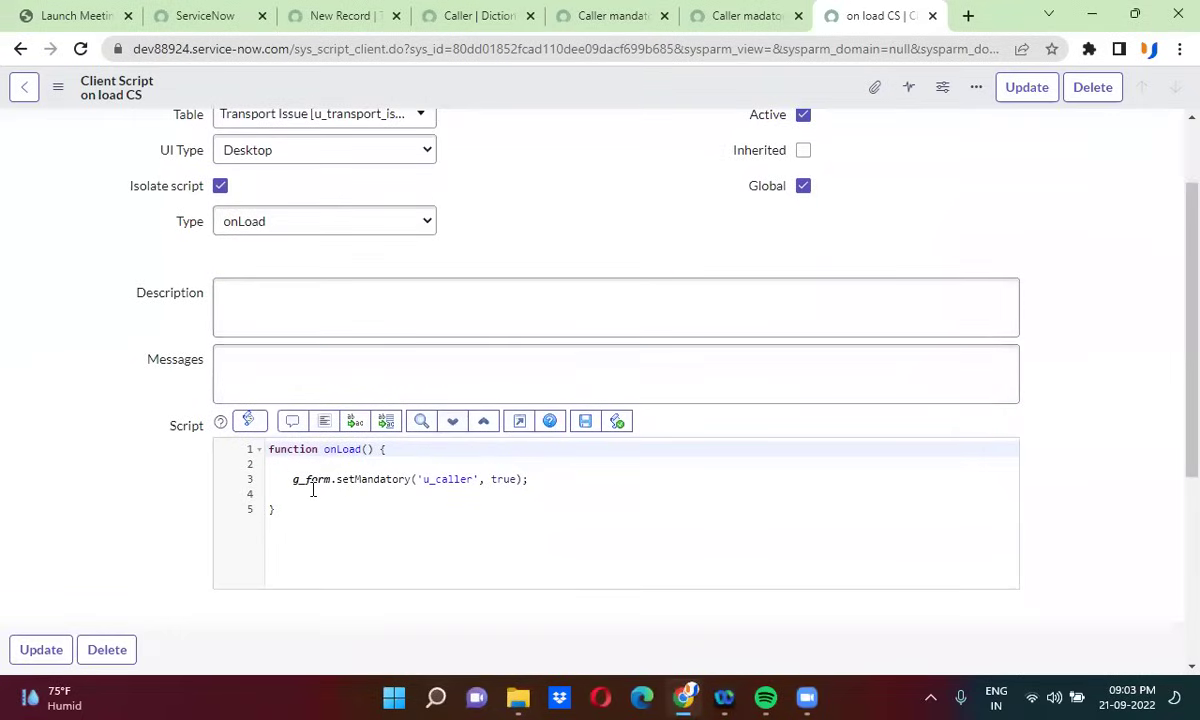
pyautogui.doubleClick(444, 480)
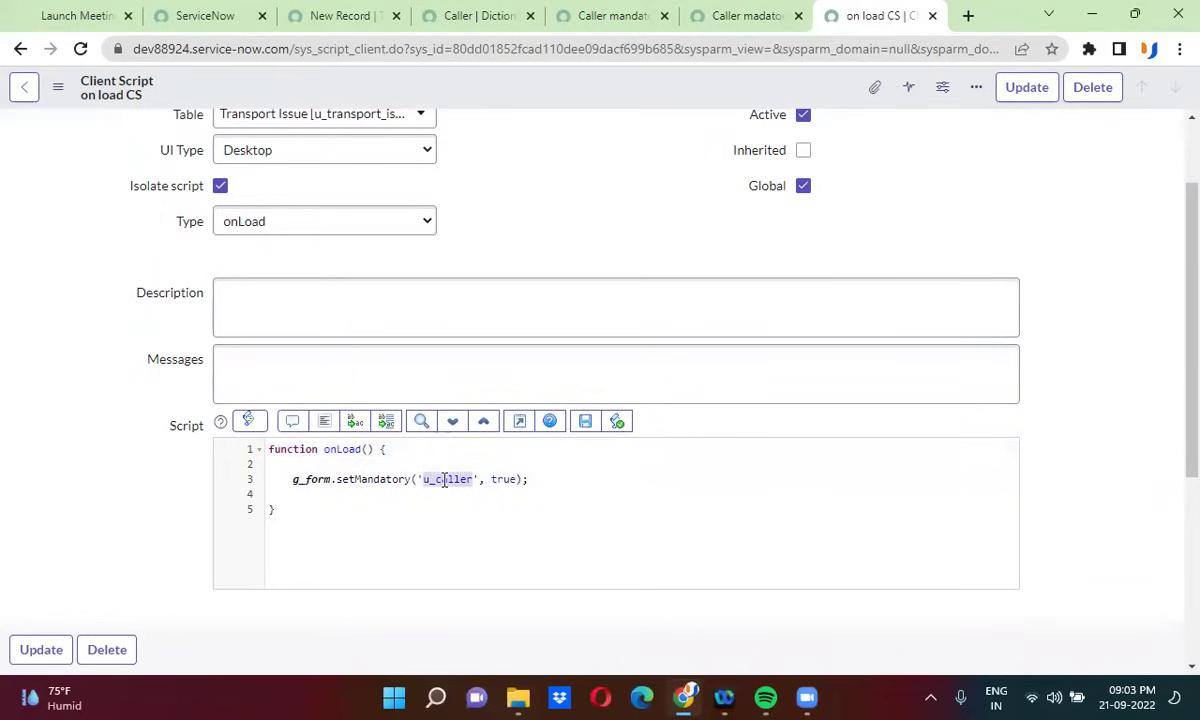
pyautogui.doubleClick(496, 480)
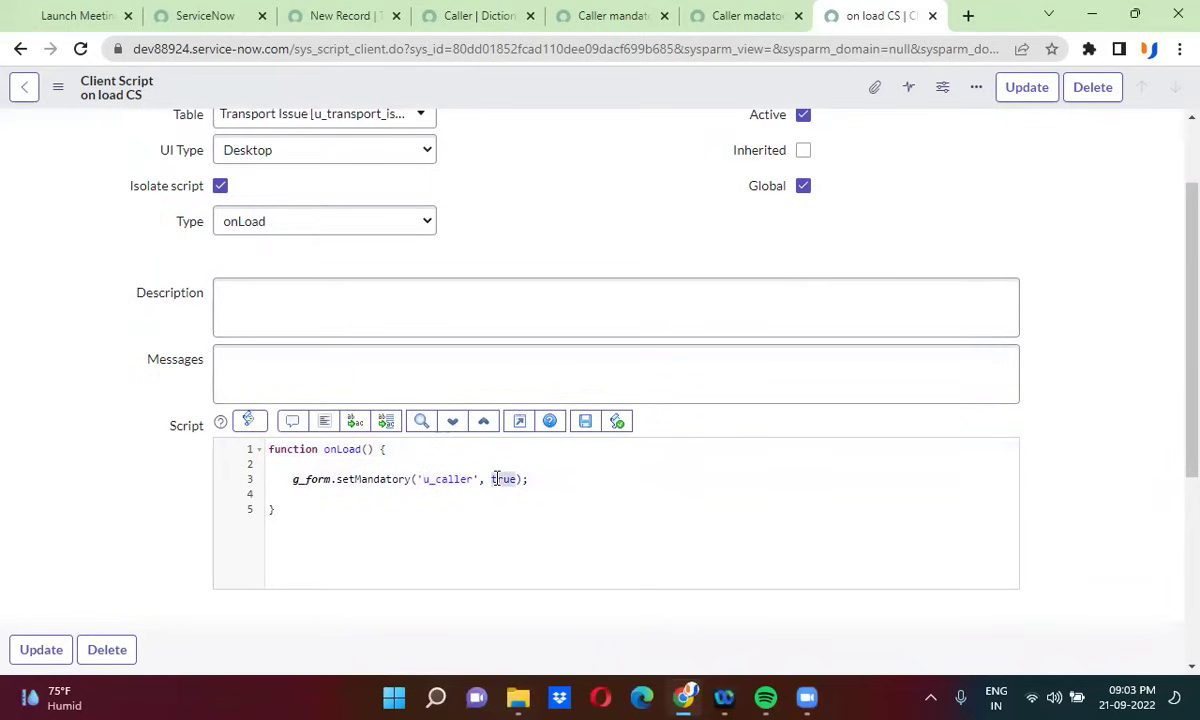
pyautogui.click(533, 268)
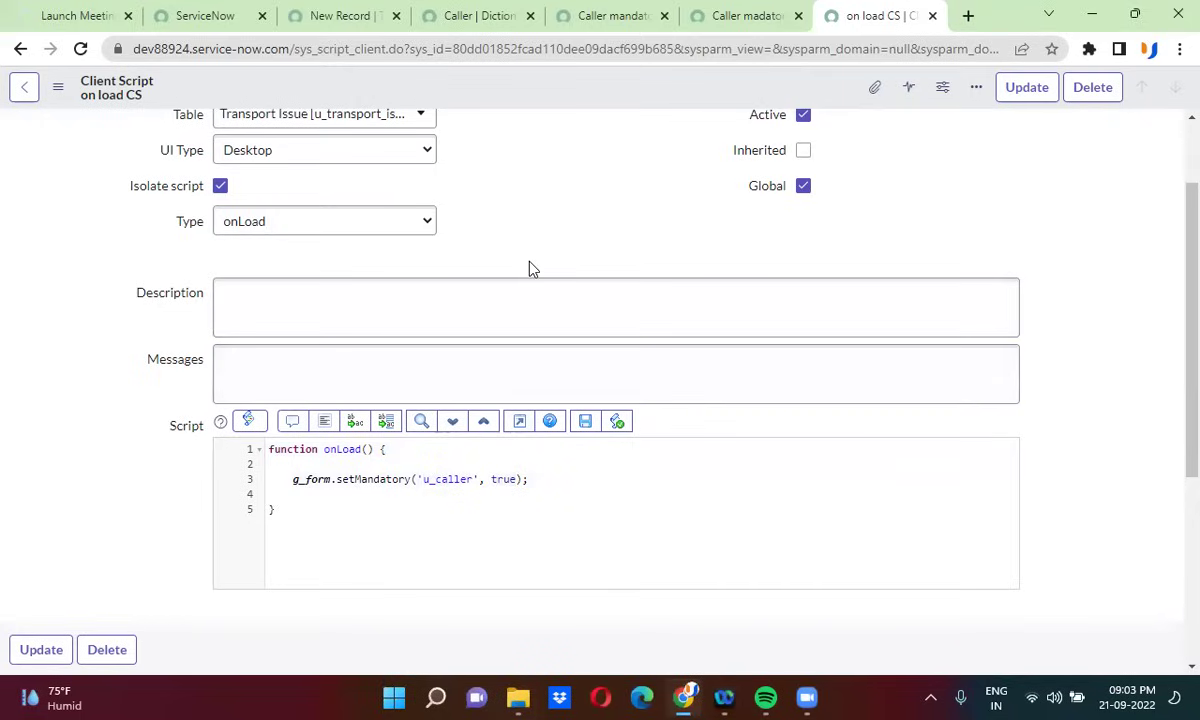